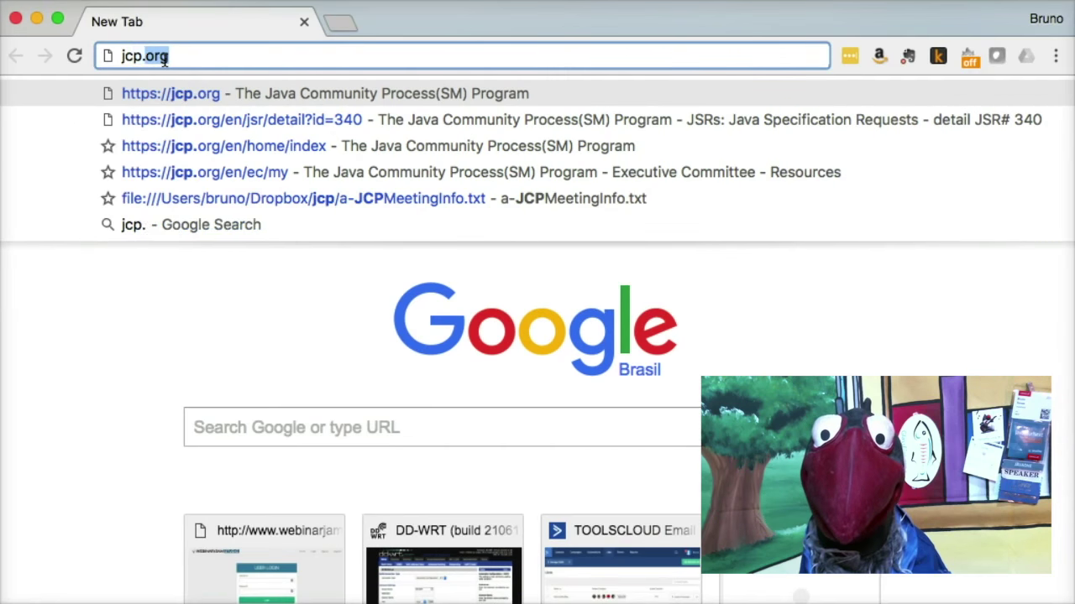
Enter jcp.org as the address in a new Chrome tab
{"action": "type", "text": "org"}
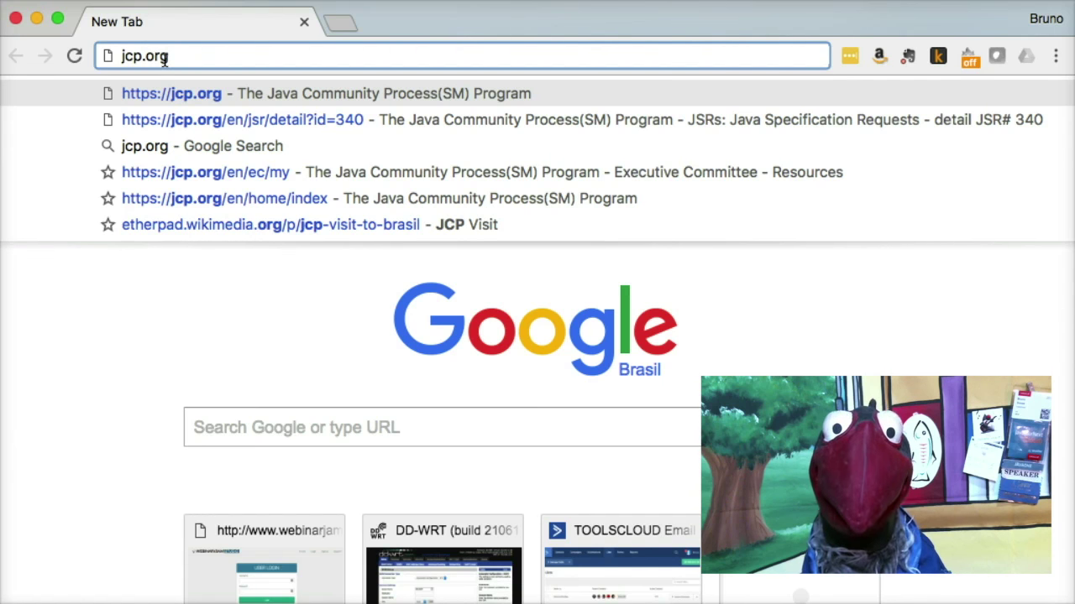
Load jcp.org and go to Becoming a JCP Member under JCP Info > Get Involved
{"action": "key", "text": "Return"}
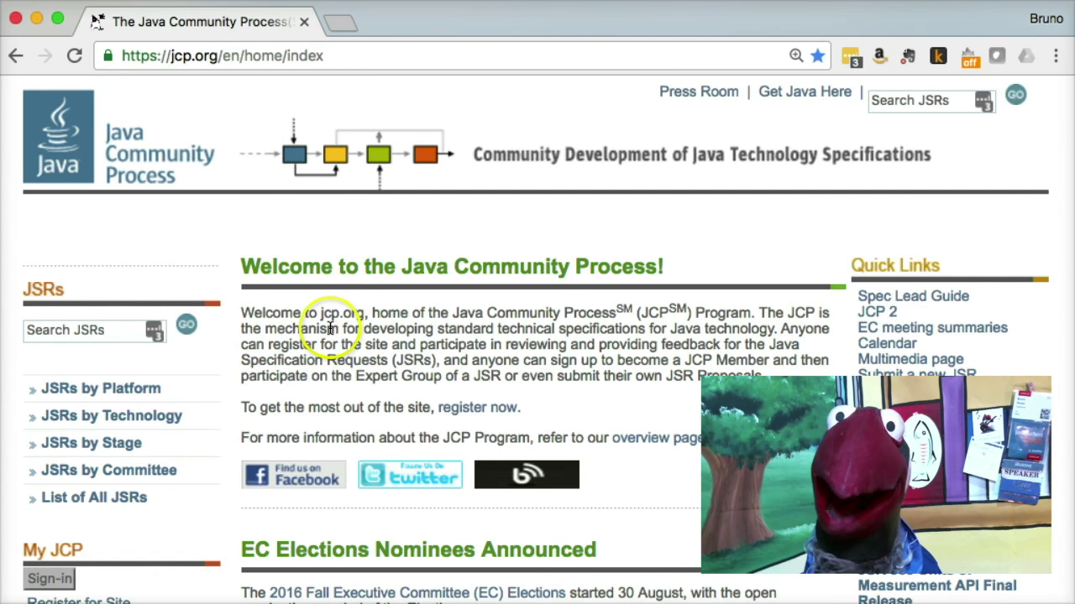
{"action": "scroll", "coordinate": [330, 327], "scroll_direction": "down", "scroll_amount": 5}
{"action": "scroll", "coordinate": [330, 327], "scroll_direction": "down", "scroll_amount": 3}
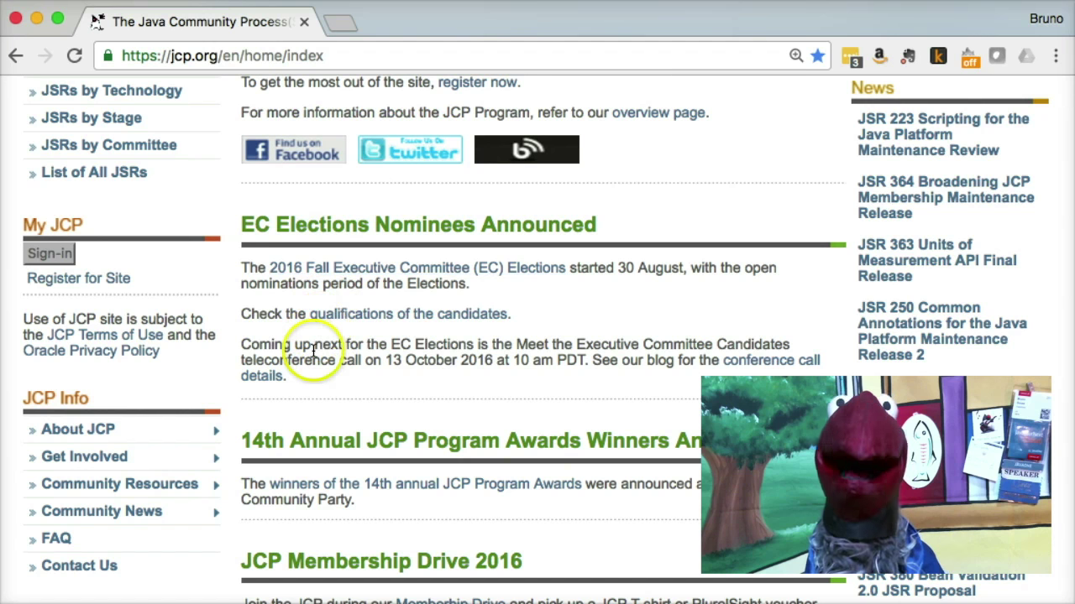
{"action": "scroll", "coordinate": [315, 357], "scroll_direction": "down", "scroll_amount": 2}
{"action": "mouse_move", "coordinate": [133, 380]}
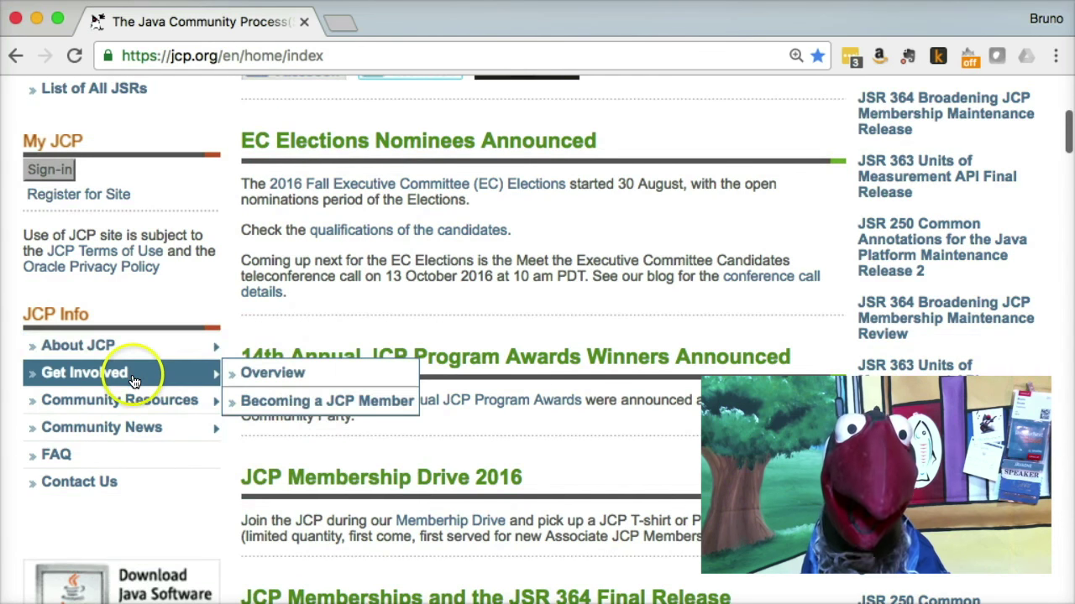
{"action": "left_click", "coordinate": [256, 410]}
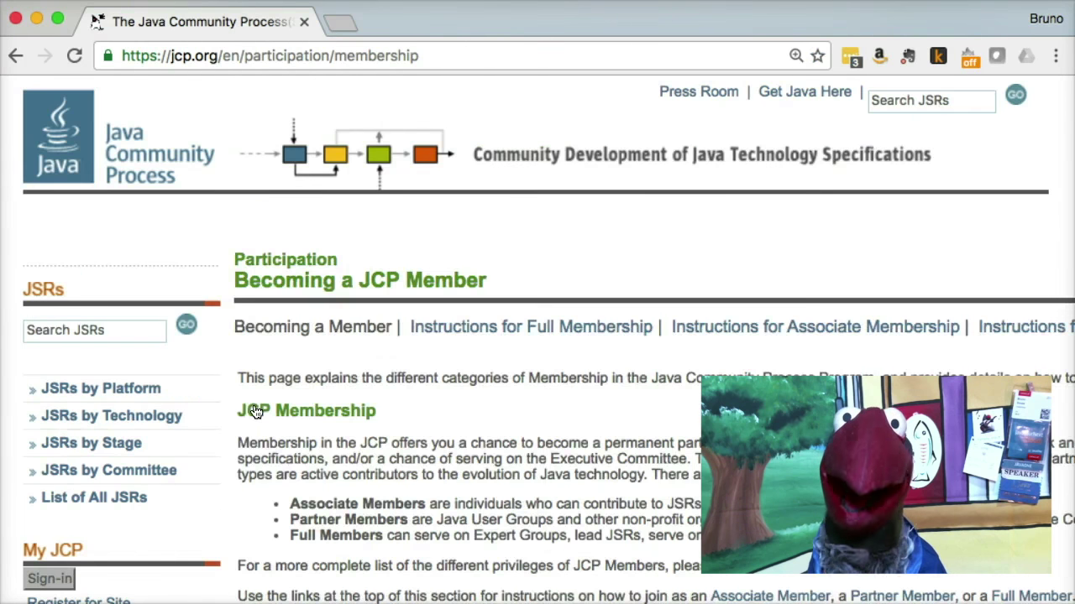
{"action": "left_click", "coordinate": [569, 373]}
{"action": "scroll", "coordinate": [571, 375], "scroll_direction": "down", "scroll_amount": 2}
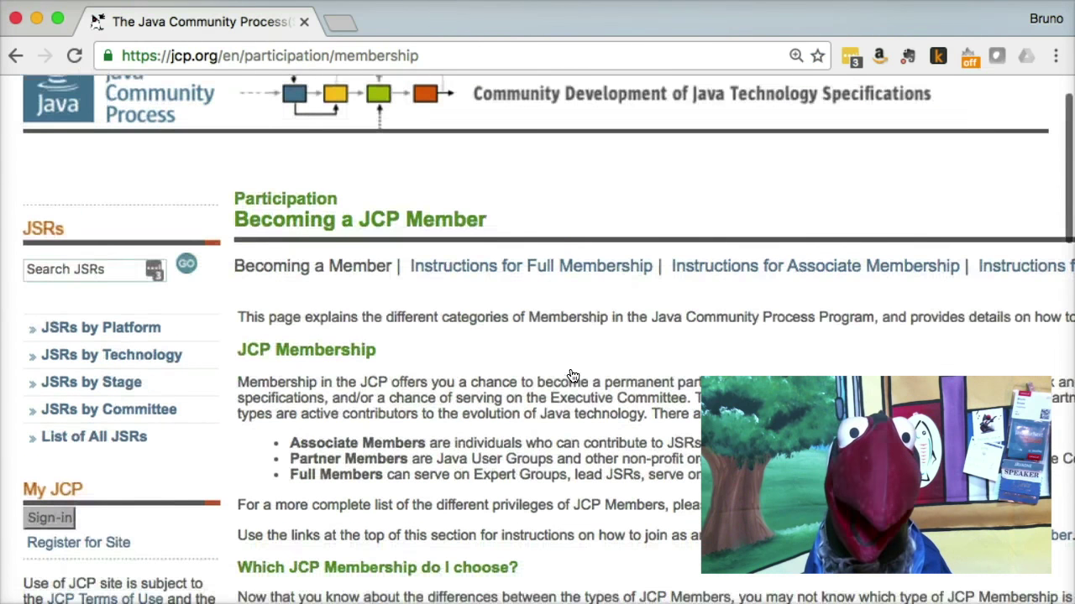
{"action": "scroll", "coordinate": [571, 375], "scroll_direction": "down", "scroll_amount": 3}
{"action": "scroll", "coordinate": [570, 375], "scroll_direction": "down", "scroll_amount": 10}
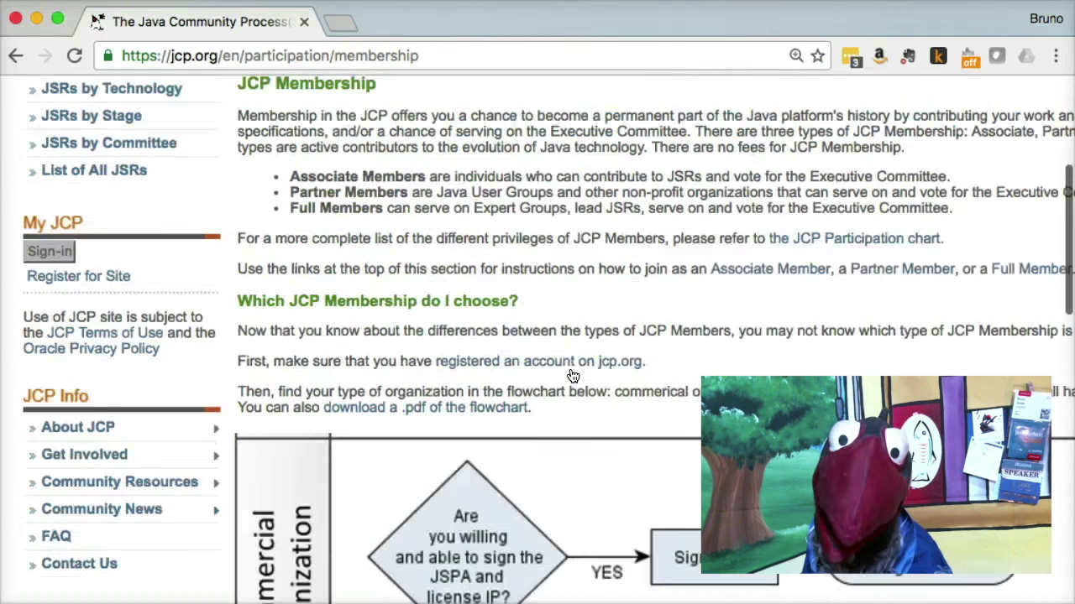
{"action": "left_click", "coordinate": [352, 430]}
{"action": "left_click", "coordinate": [392, 401]}
{"action": "scroll", "coordinate": [392, 402], "scroll_direction": "down", "scroll_amount": 10}
{"action": "left_click", "coordinate": [275, 380]}
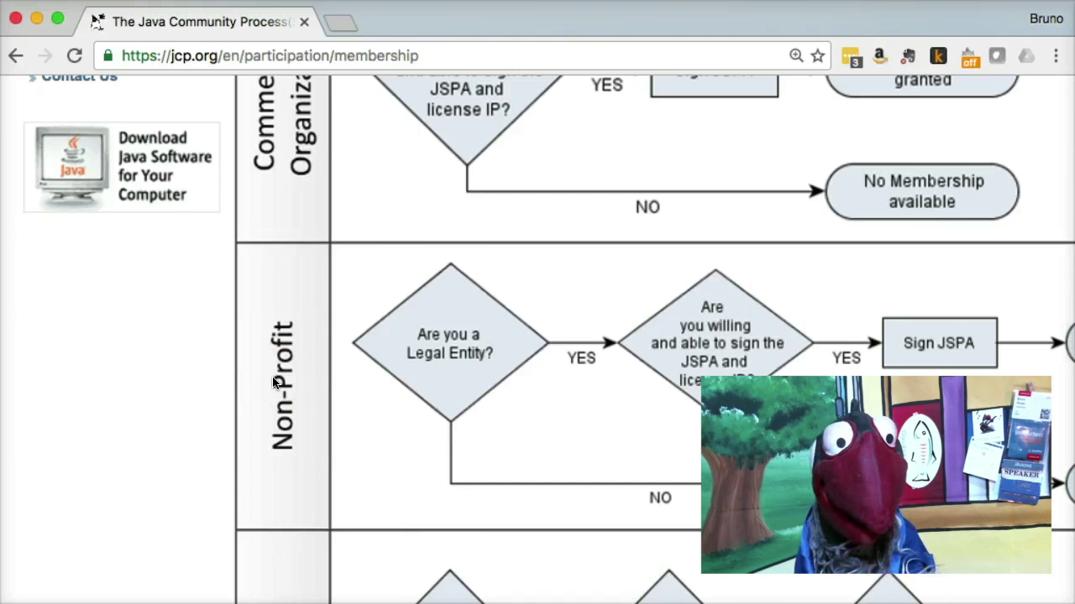
{"action": "scroll", "coordinate": [273, 382], "scroll_direction": "down", "scroll_amount": 10}
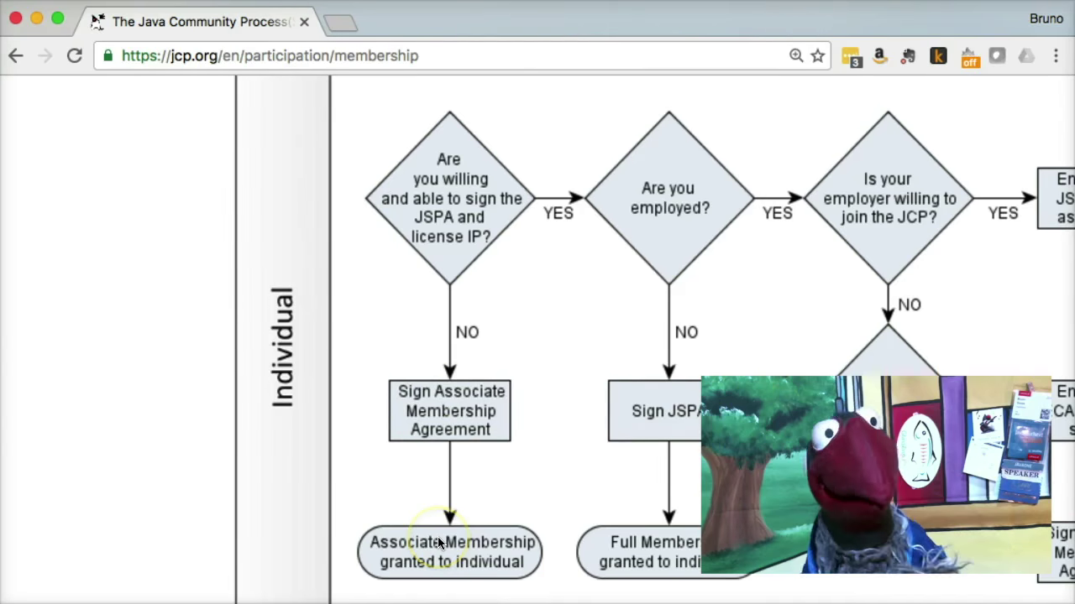
{"action": "scroll", "coordinate": [441, 542], "scroll_direction": "up", "scroll_amount": 10}
{"action": "scroll", "coordinate": [438, 541], "scroll_direction": "up", "scroll_amount": 5}
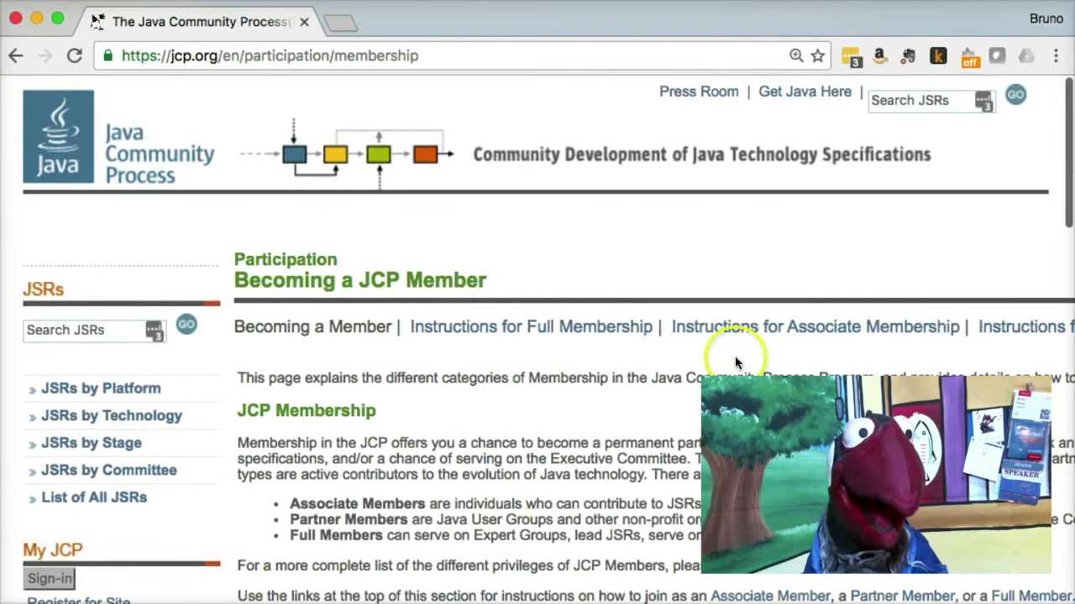
Review the Instructions for Associate Membership steps, then begin signing in under My JCP
{"action": "left_click", "coordinate": [720, 332]}
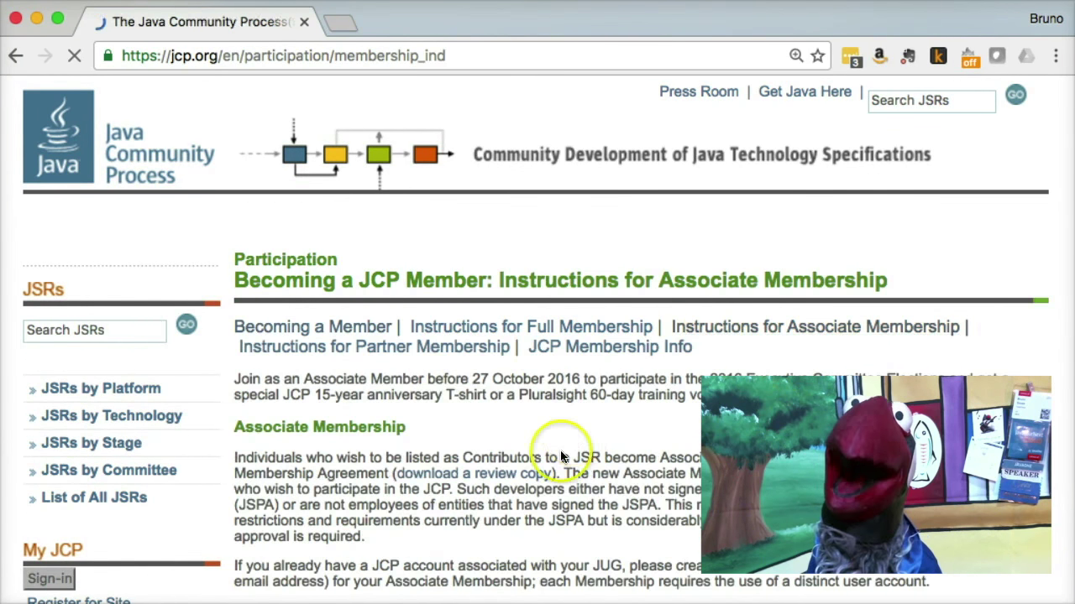
{"action": "scroll", "coordinate": [560, 456], "scroll_direction": "down", "scroll_amount": 3}
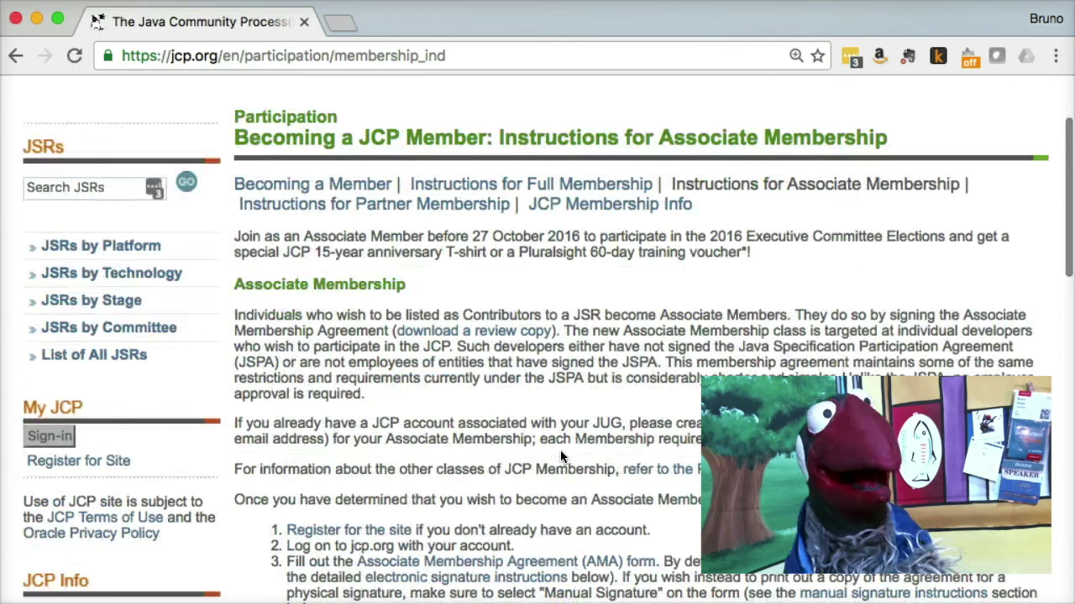
{"action": "scroll", "coordinate": [561, 456], "scroll_direction": "down", "scroll_amount": 6}
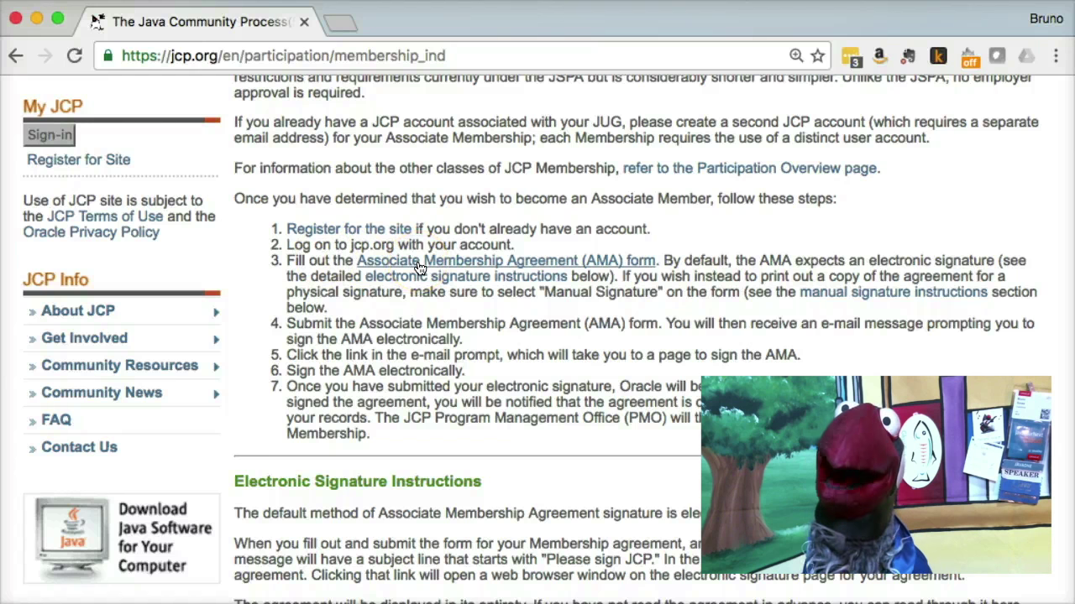
{"action": "left_click", "coordinate": [50, 136]}
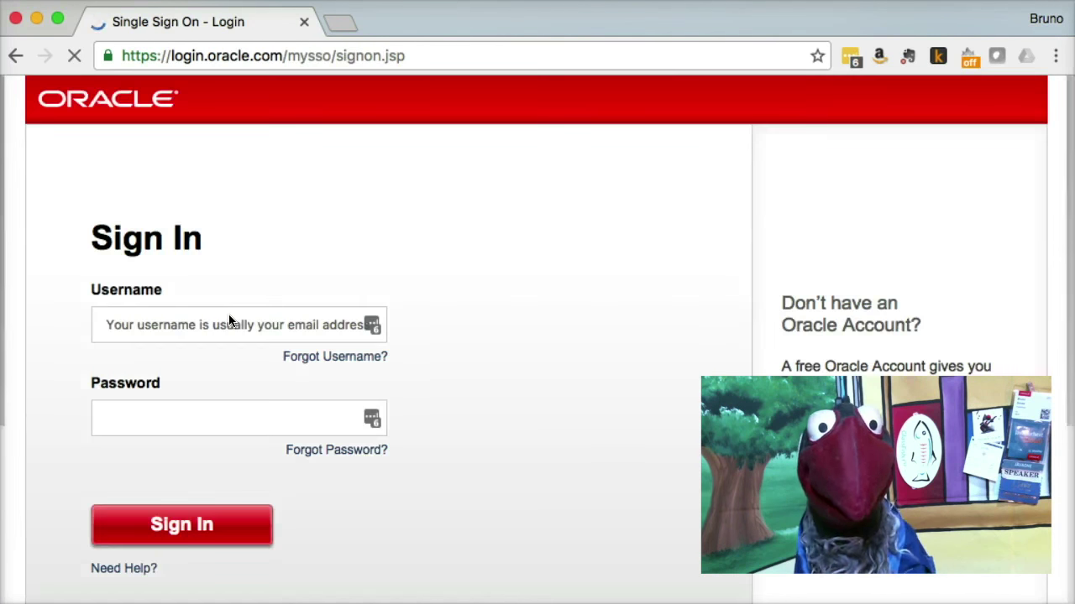
Sign in through Oracle Single Sign On with the account password
{"action": "left_click", "coordinate": [200, 420]}
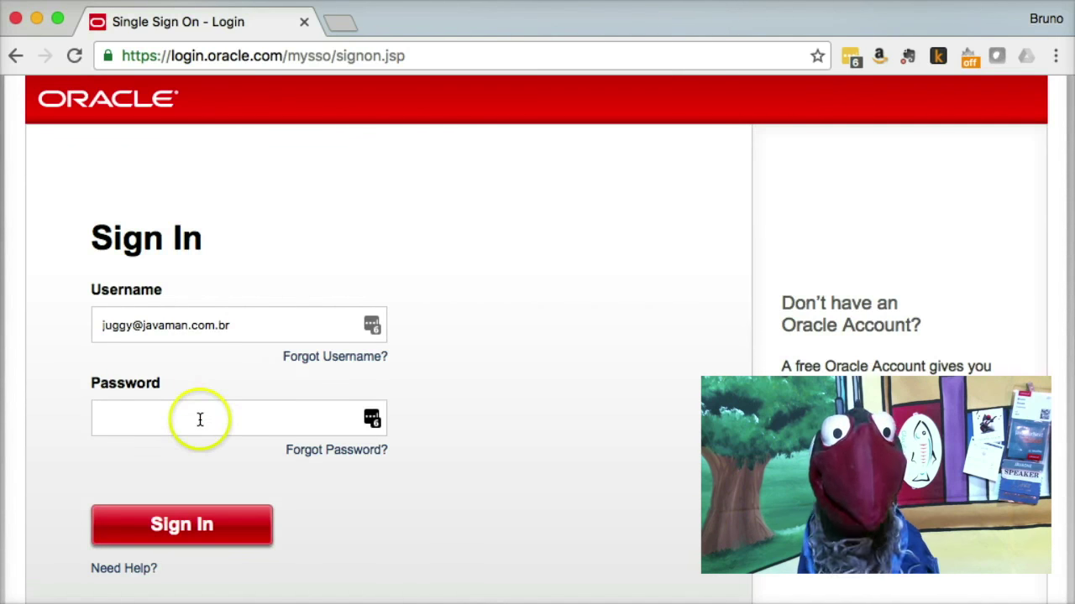
{"action": "key", "text": "super+v"}
{"action": "left_click", "coordinate": [186, 542]}
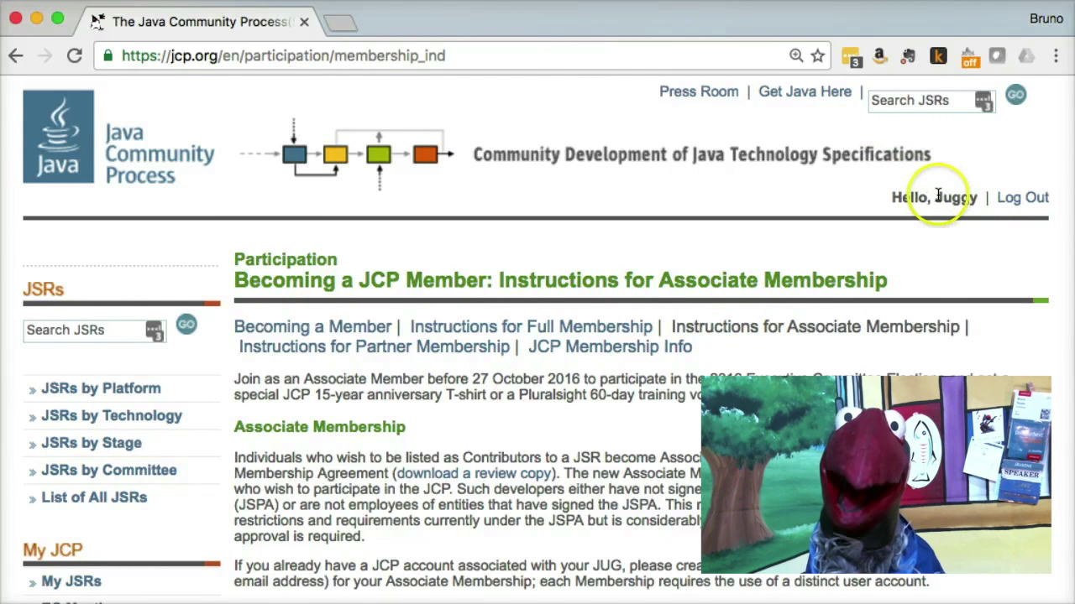
Open the Associate Membership Agreement (AMA) form from the instructions page
{"action": "double_click", "coordinate": [971, 198]}
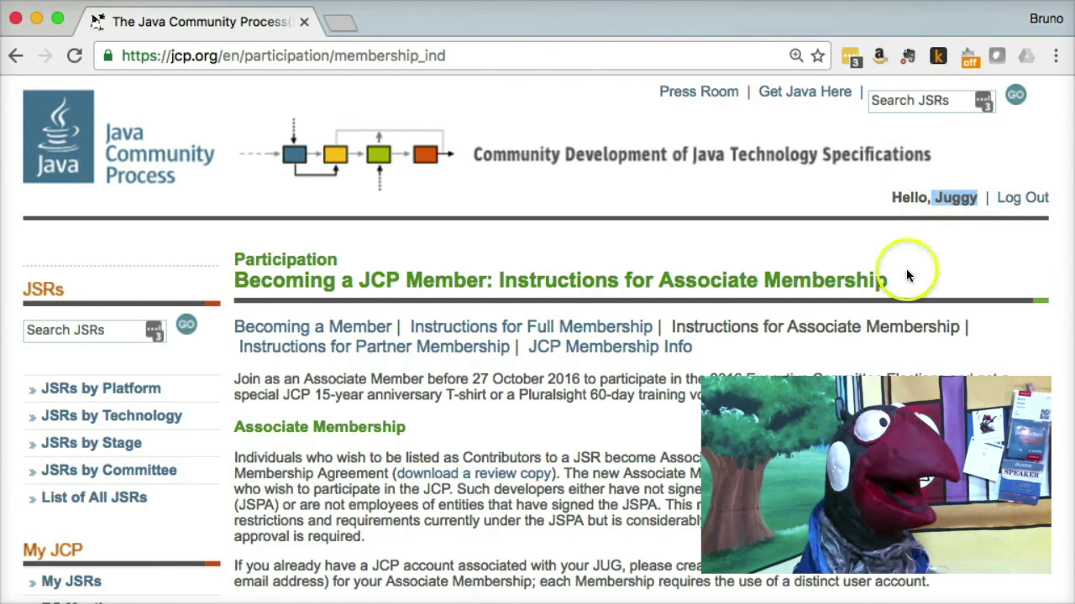
{"action": "scroll", "coordinate": [576, 428], "scroll_direction": "down", "scroll_amount": 4}
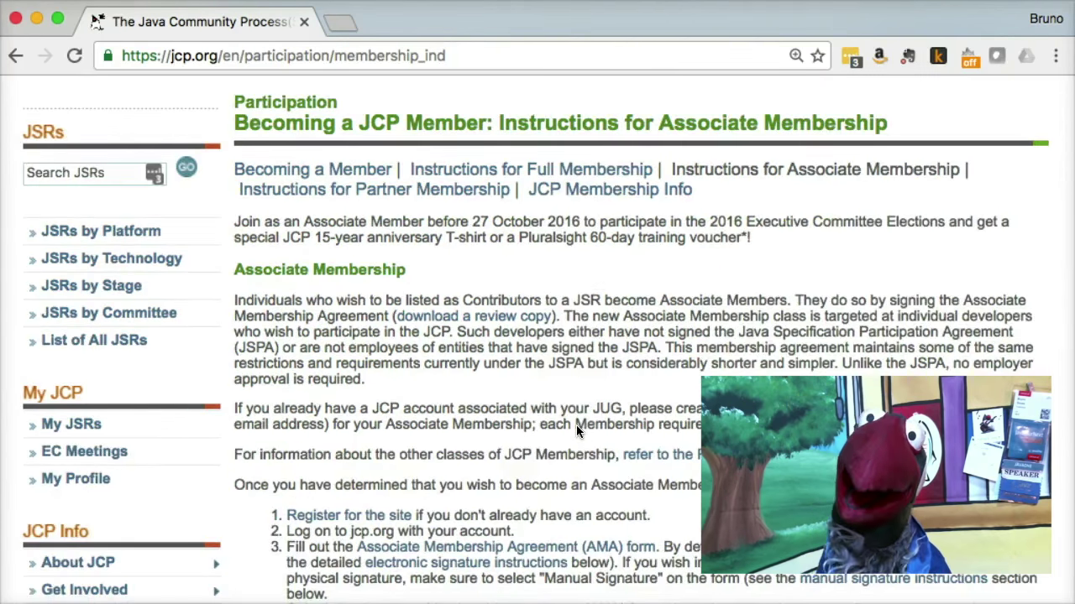
{"action": "scroll", "coordinate": [576, 431], "scroll_direction": "down", "scroll_amount": 3}
{"action": "scroll", "coordinate": [576, 430], "scroll_direction": "down", "scroll_amount": 2}
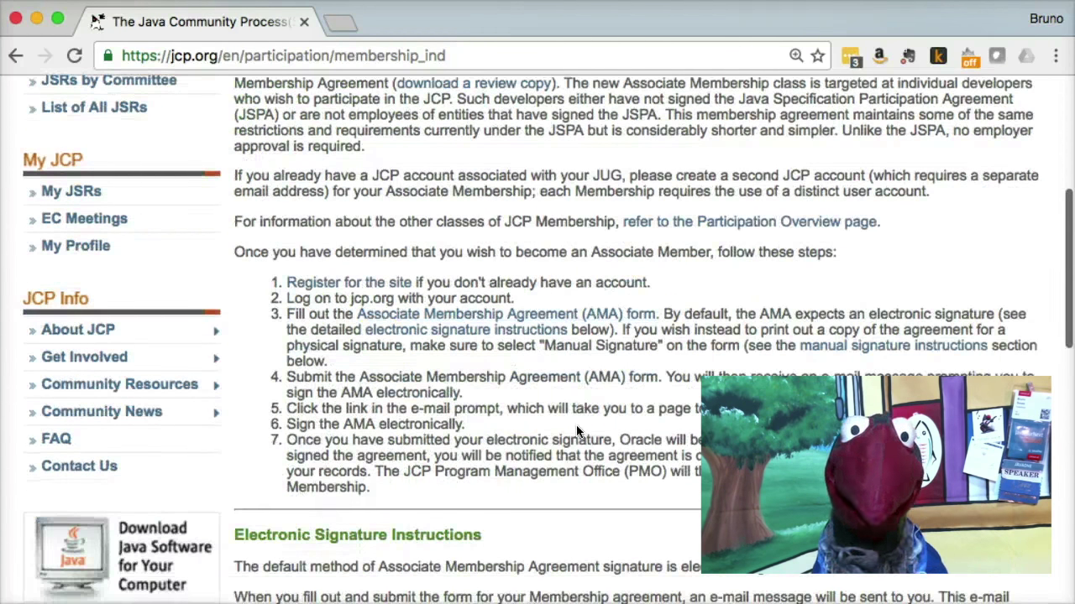
{"action": "left_click", "coordinate": [420, 316]}
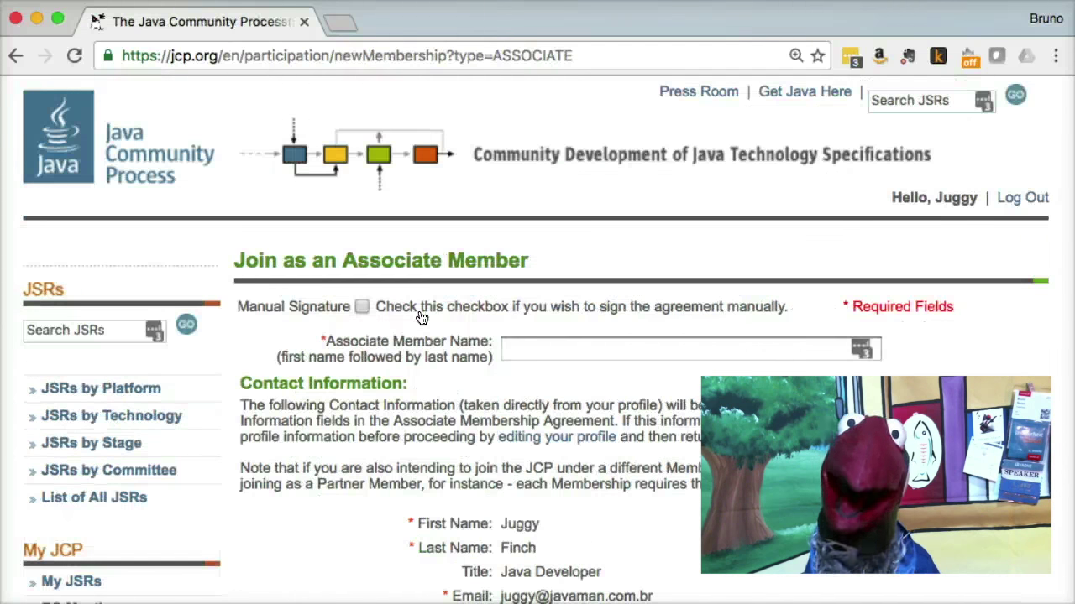
Fill in the member's full name as Associate Member Name and submit the form
{"action": "scroll", "coordinate": [421, 318], "scroll_direction": "down", "scroll_amount": 2}
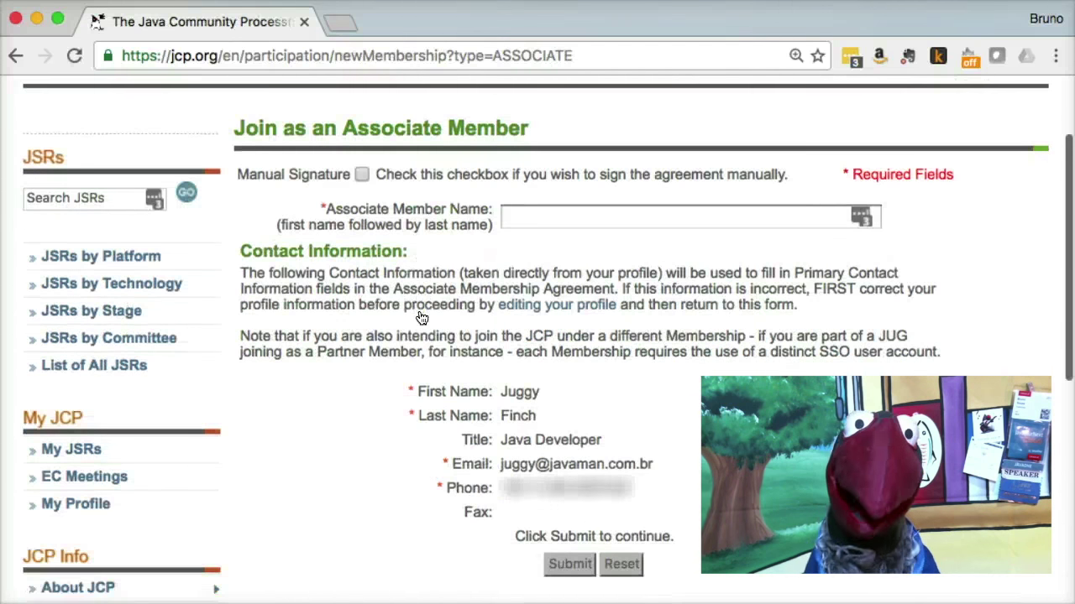
{"action": "left_click", "coordinate": [540, 214]}
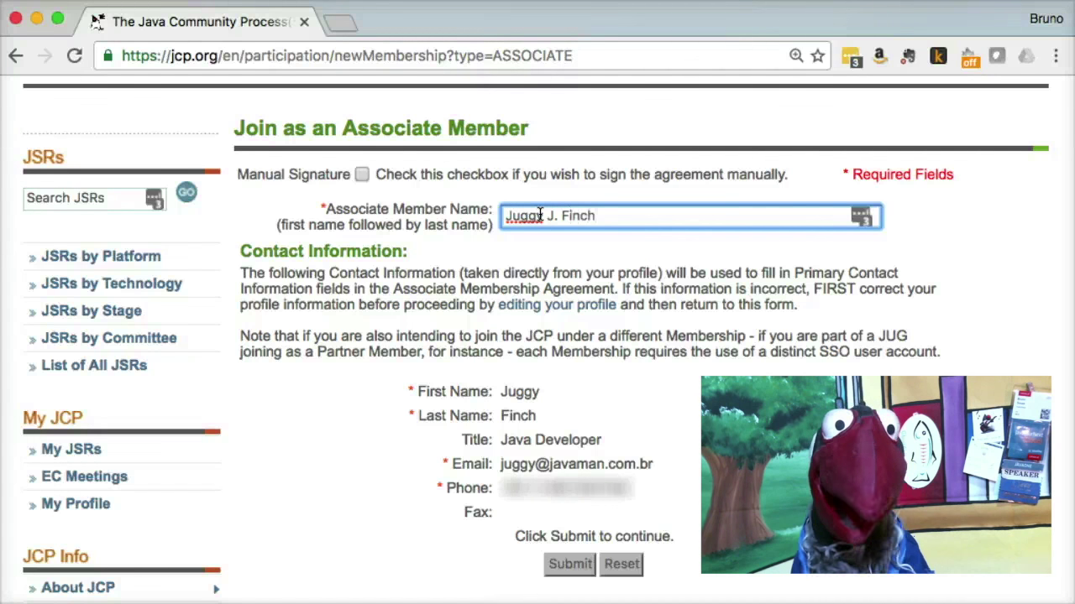
{"action": "scroll", "coordinate": [581, 260], "scroll_direction": "down", "scroll_amount": 2}
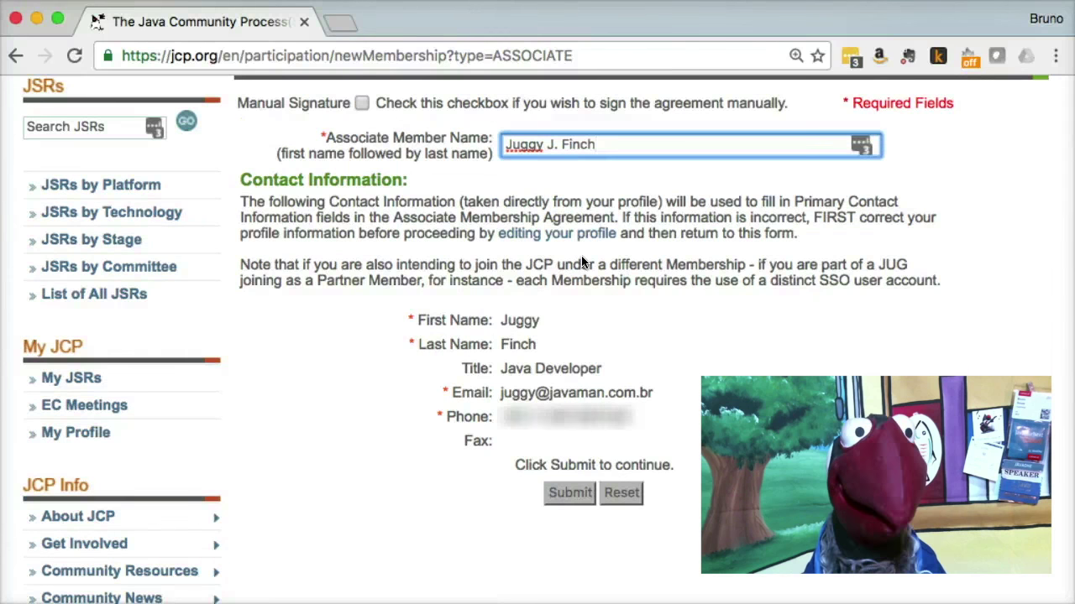
{"action": "scroll", "coordinate": [580, 262], "scroll_direction": "down", "scroll_amount": 1}
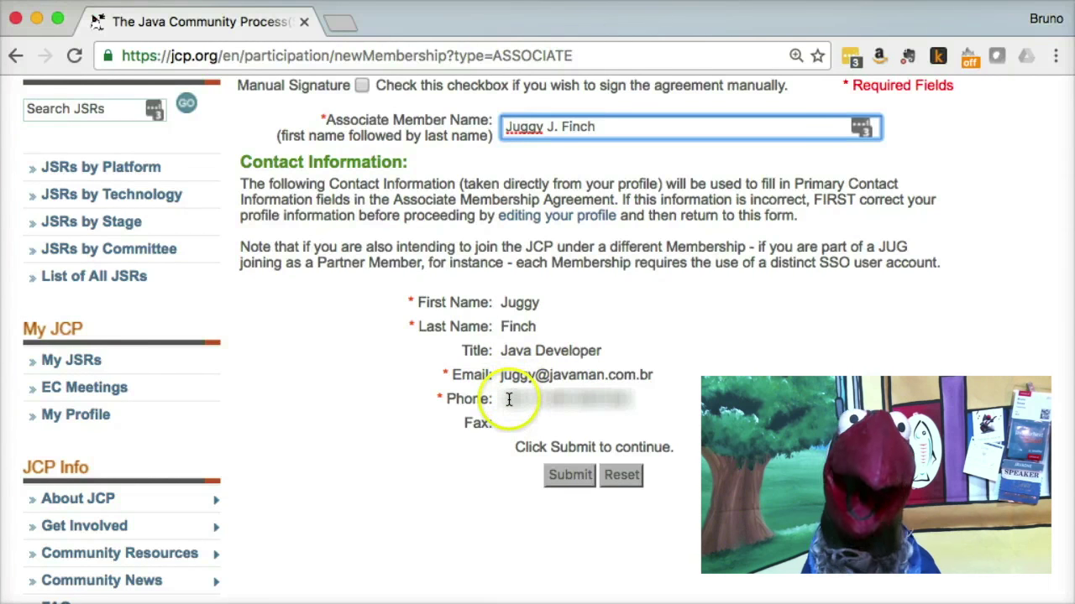
{"action": "left_click", "coordinate": [570, 475]}
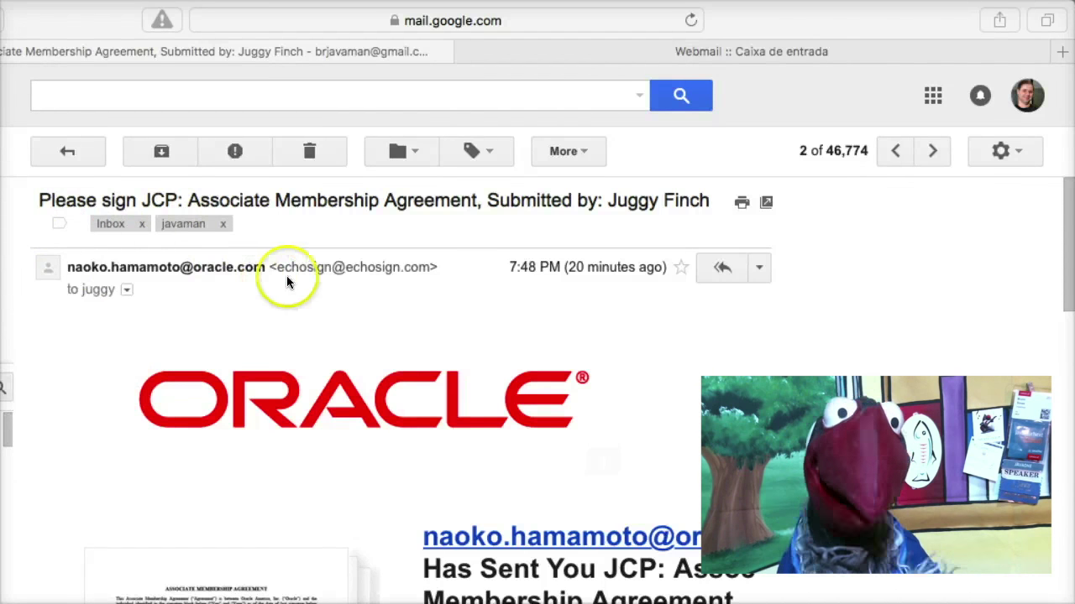
Follow the signing email's 'Click here to review and sign' link for the agreement
{"action": "left_click_drag", "start_coordinate": [428, 267], "coordinate": [277, 272]}
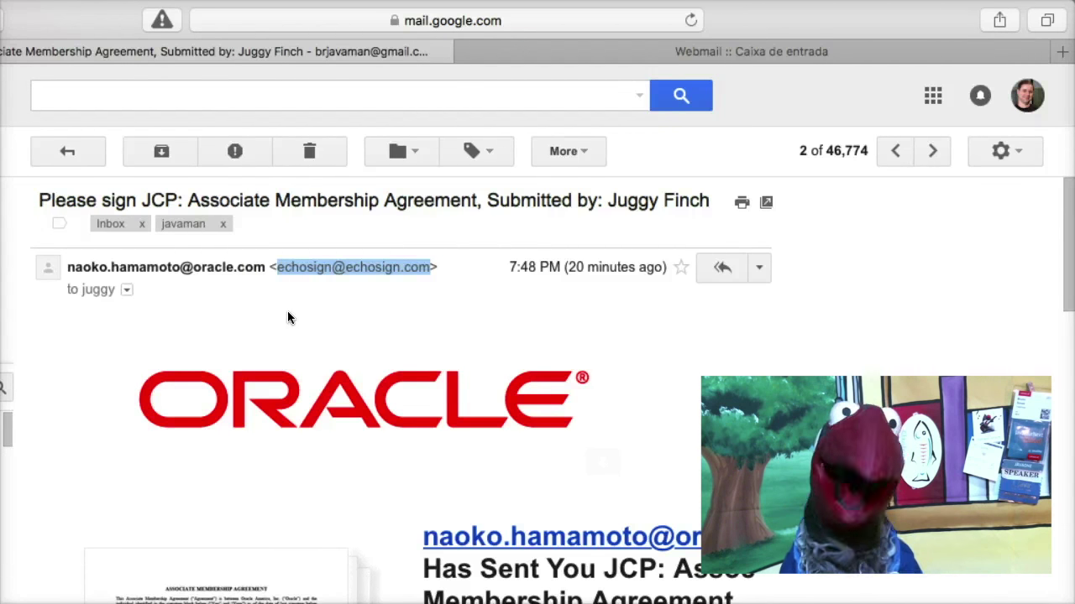
{"action": "scroll", "coordinate": [298, 329], "scroll_direction": "down", "scroll_amount": 3}
{"action": "scroll", "coordinate": [306, 340], "scroll_direction": "down", "scroll_amount": 3}
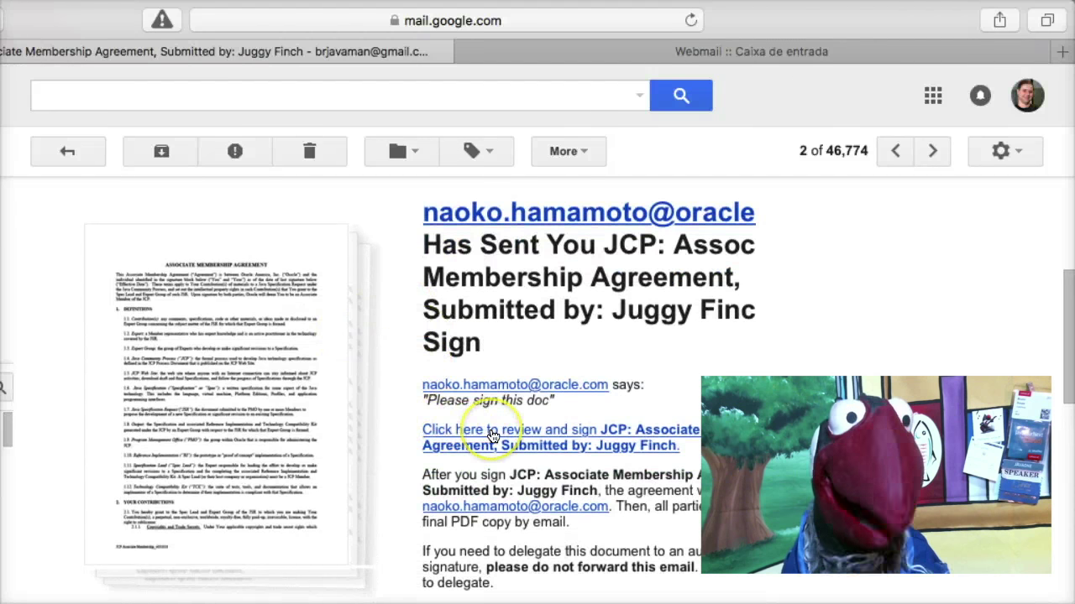
{"action": "left_click", "coordinate": [493, 435]}
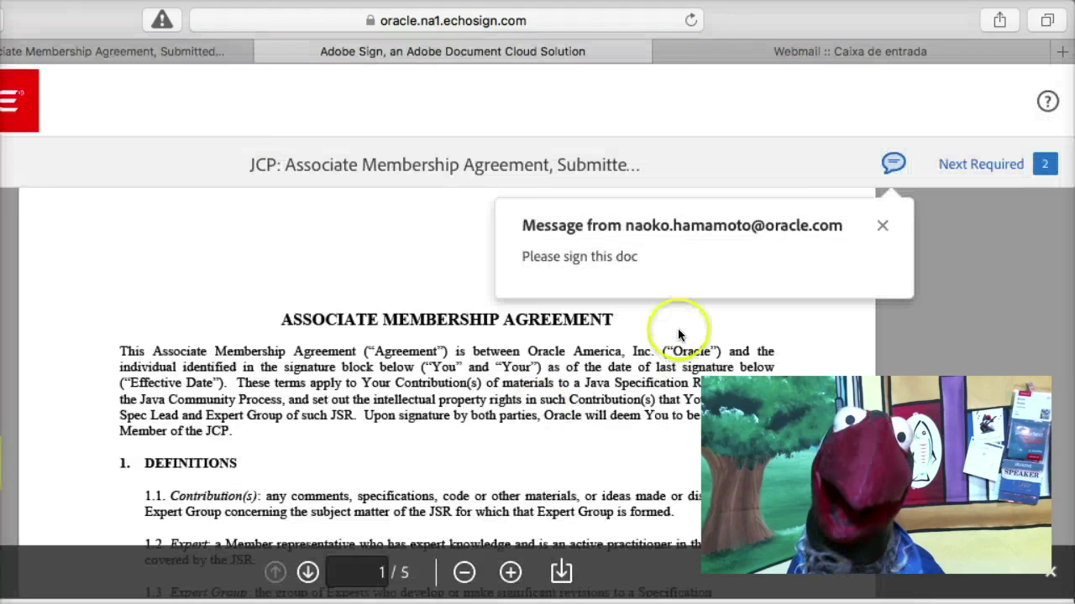
Dismiss the sender's note and scroll down to the signature block on page 4
{"action": "left_click", "coordinate": [883, 225]}
{"action": "scroll", "coordinate": [530, 351], "scroll_direction": "down", "scroll_amount": 10}
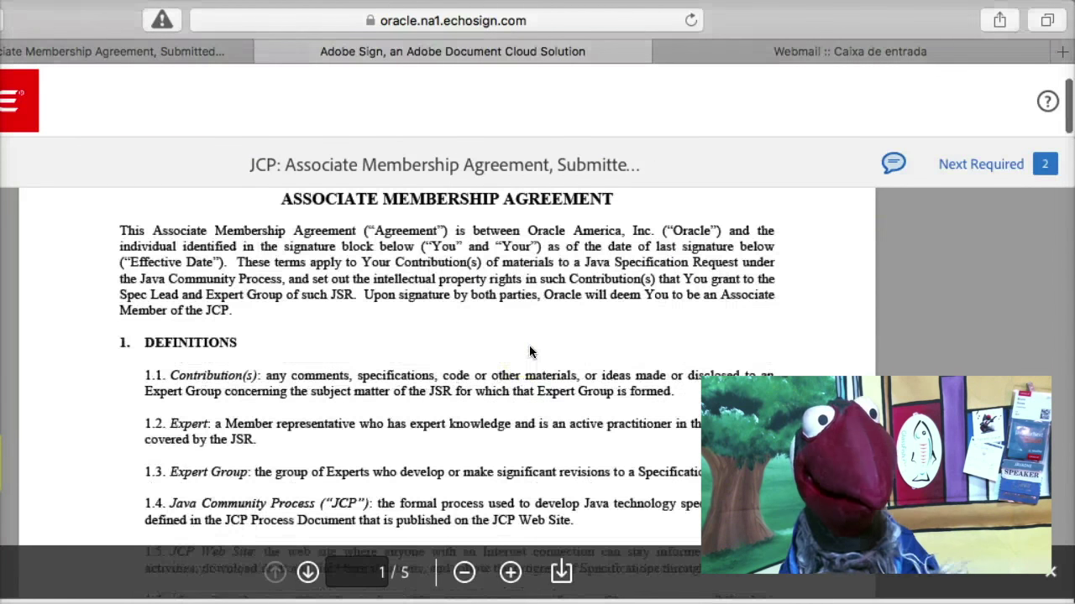
{"action": "scroll", "coordinate": [530, 351], "scroll_direction": "down", "scroll_amount": 9}
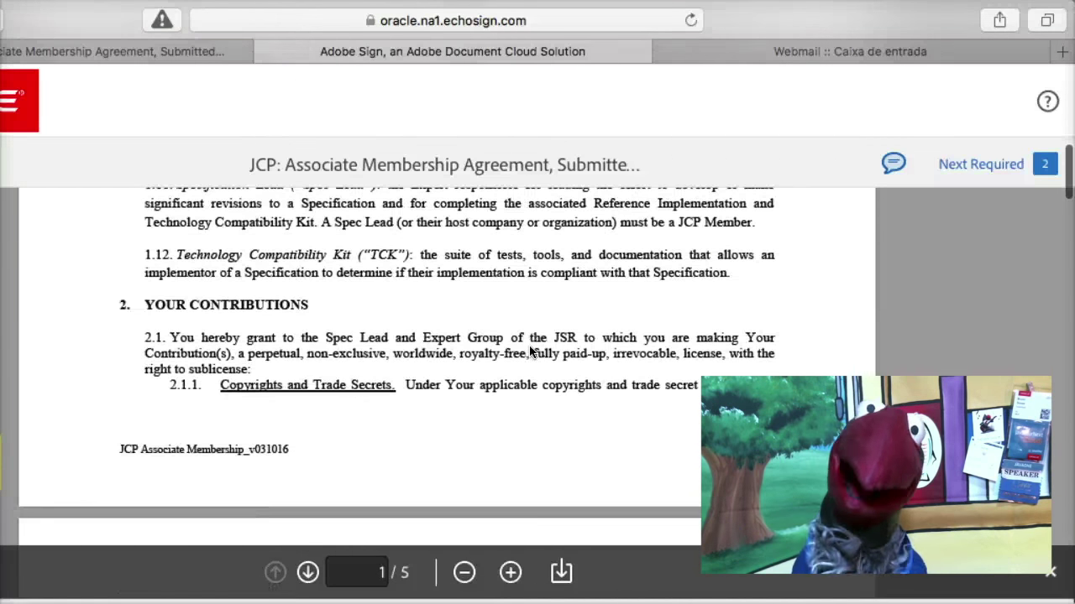
{"action": "scroll", "coordinate": [529, 351], "scroll_direction": "down", "scroll_amount": 10}
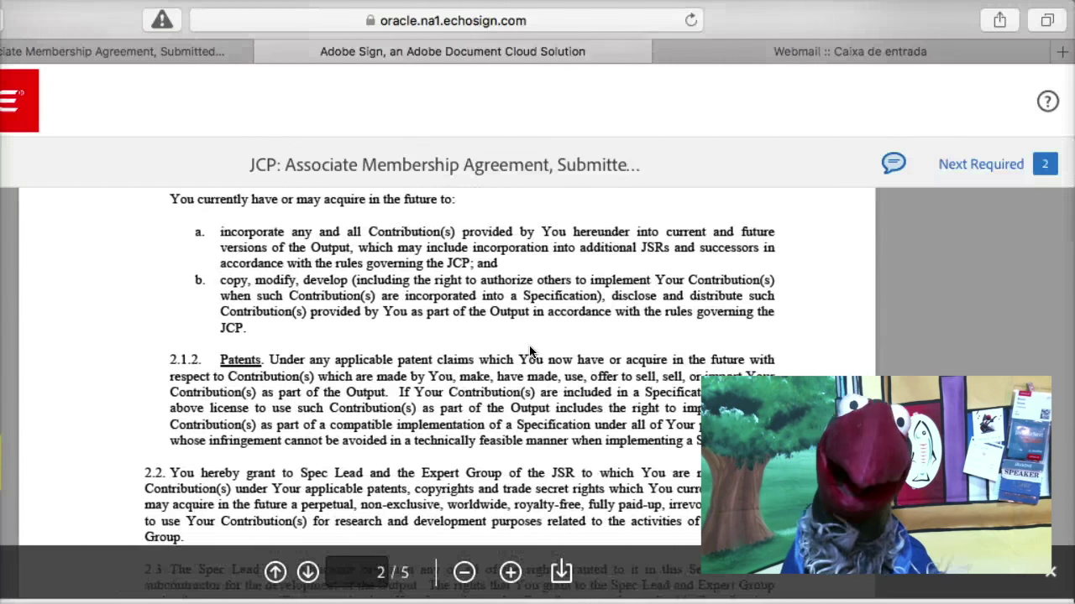
{"action": "scroll", "coordinate": [530, 351], "scroll_direction": "down", "scroll_amount": 10}
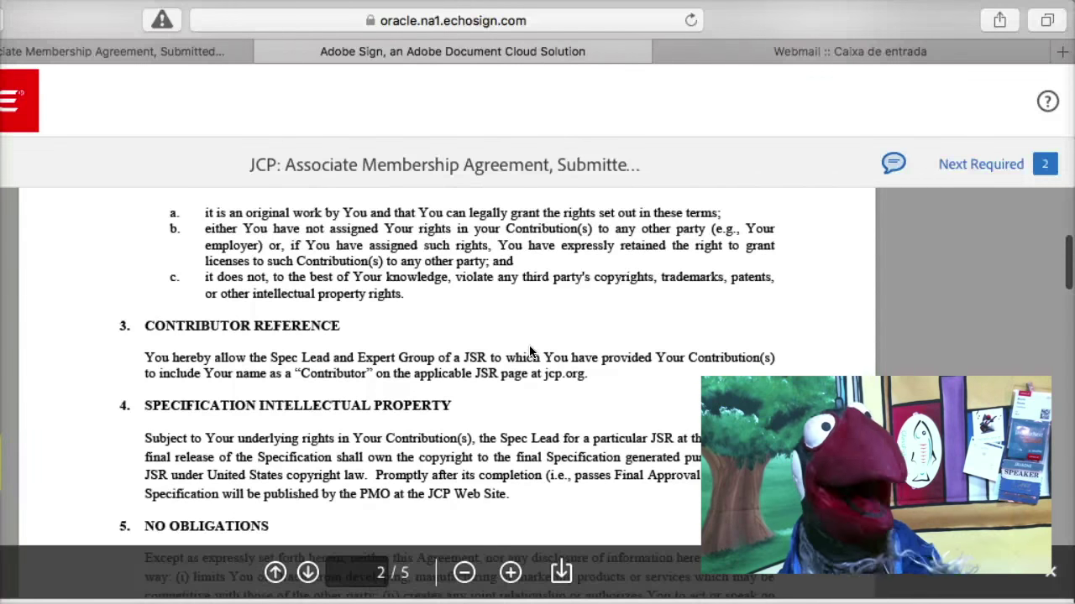
{"action": "scroll", "coordinate": [529, 350], "scroll_direction": "down", "scroll_amount": 10}
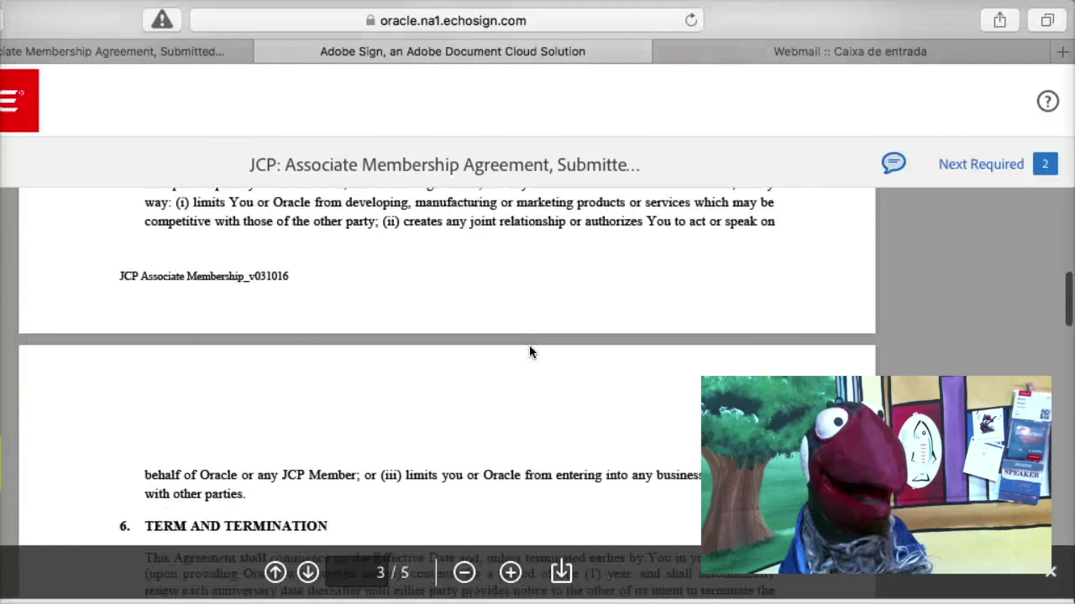
{"action": "scroll", "coordinate": [529, 351], "scroll_direction": "down", "scroll_amount": 8}
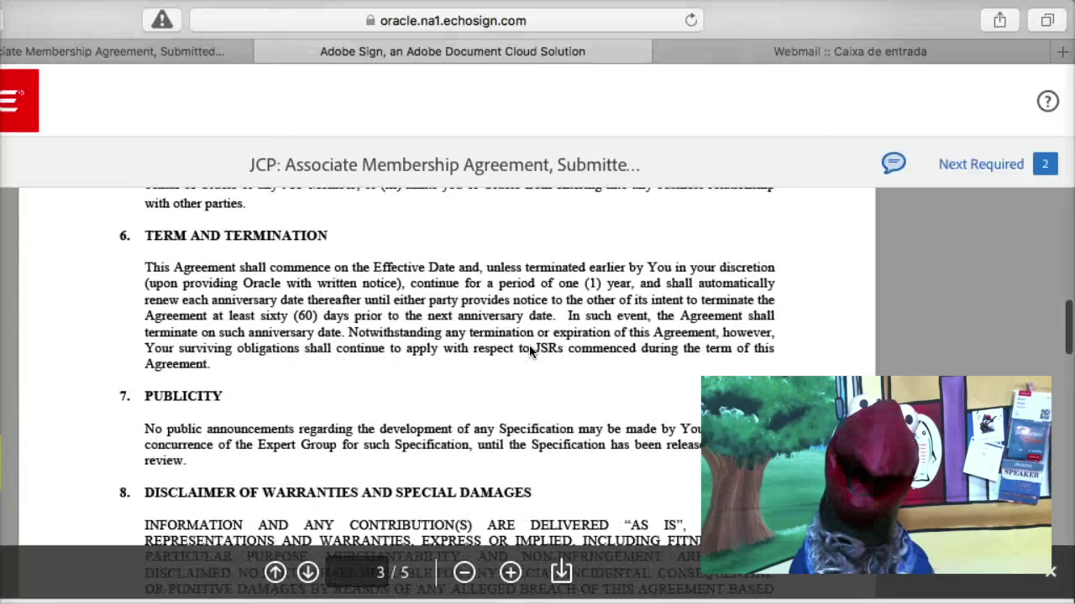
{"action": "scroll", "coordinate": [529, 351], "scroll_direction": "down", "scroll_amount": 5}
{"action": "scroll", "coordinate": [530, 351], "scroll_direction": "down", "scroll_amount": 5}
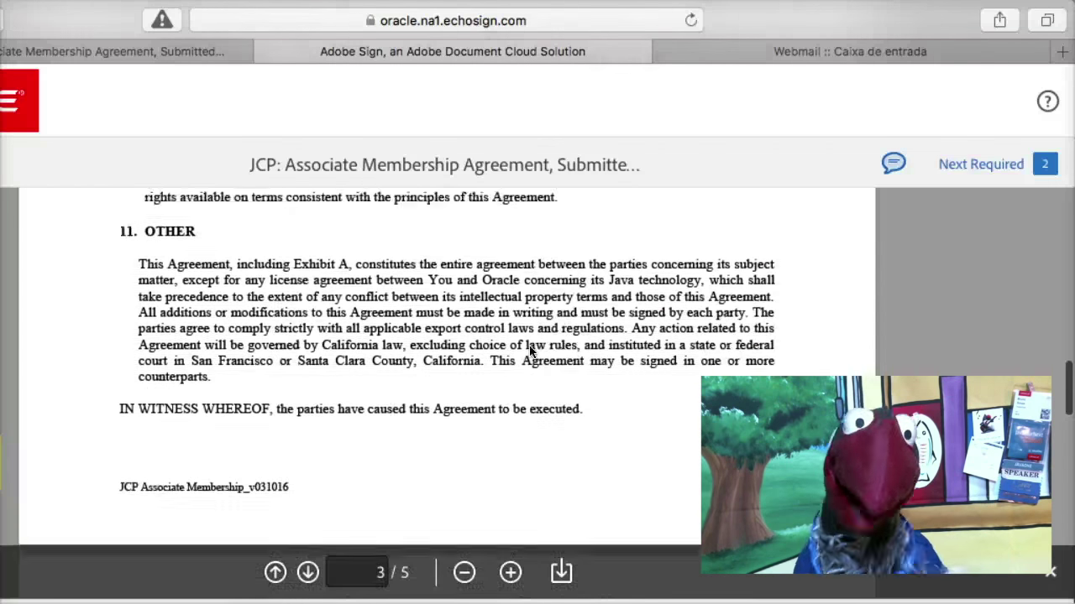
{"action": "scroll", "coordinate": [529, 352], "scroll_direction": "down", "scroll_amount": 2}
{"action": "scroll", "coordinate": [530, 352], "scroll_direction": "down", "scroll_amount": 2}
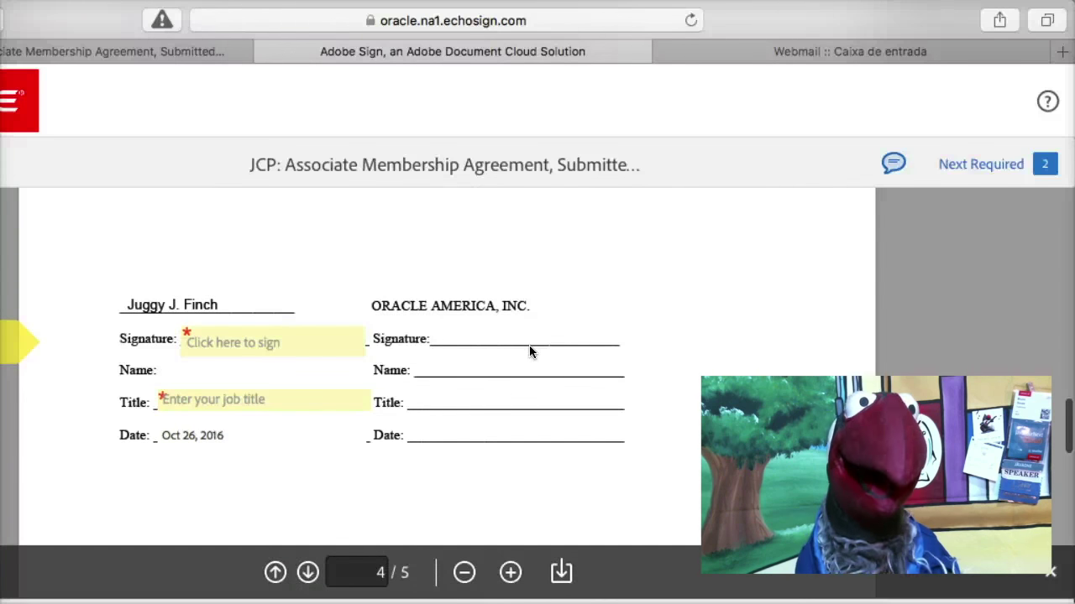
Apply the signer's full name as a Type-style signature after previewing Draw and Image
{"action": "left_click", "coordinate": [263, 340]}
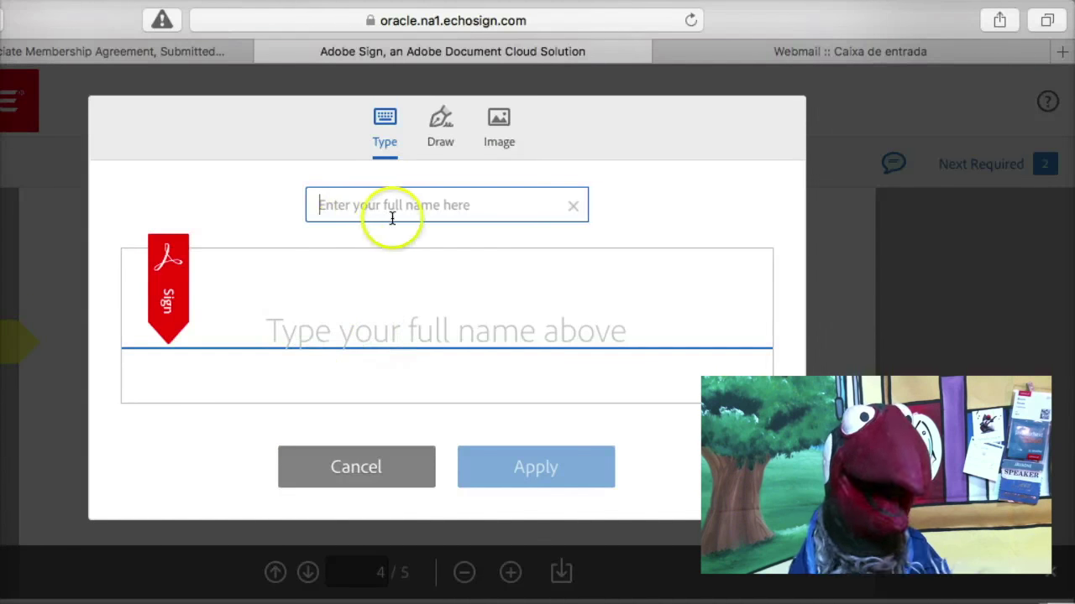
{"action": "left_click", "coordinate": [438, 145]}
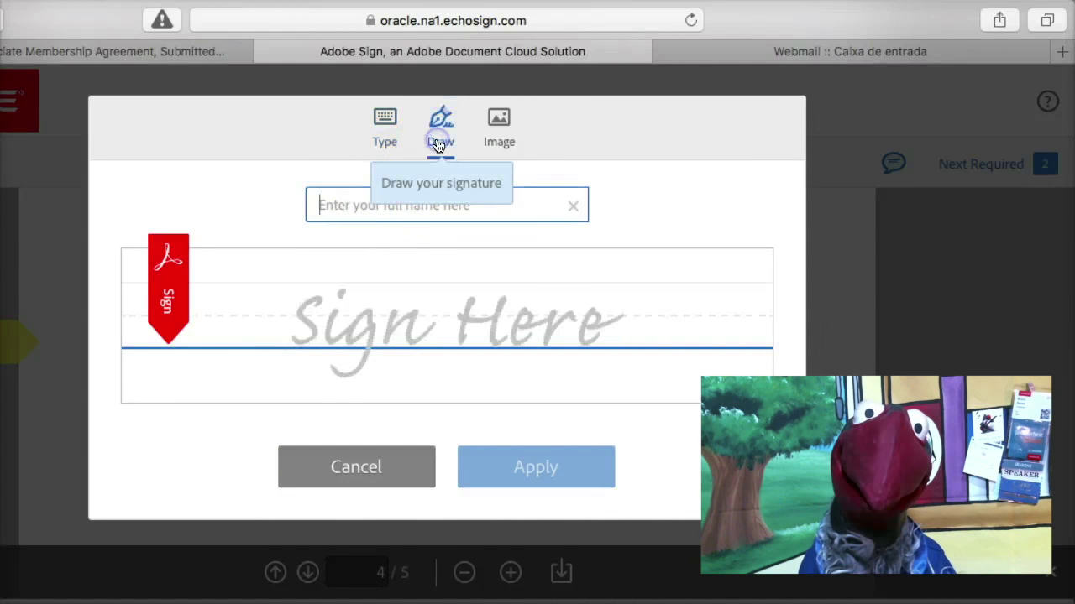
{"action": "left_click", "coordinate": [497, 141]}
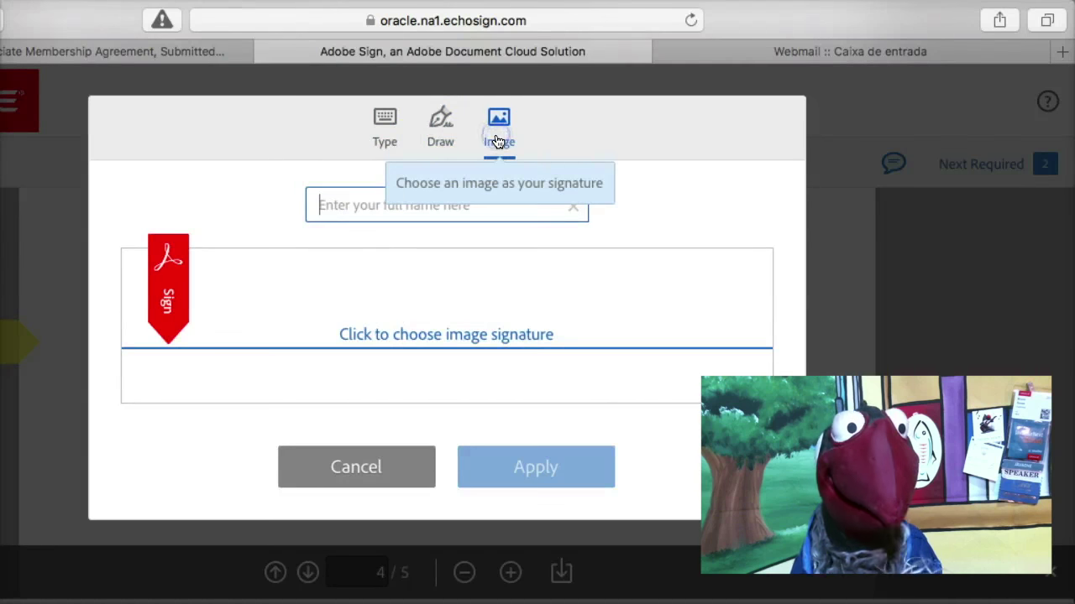
{"action": "left_click", "coordinate": [383, 128]}
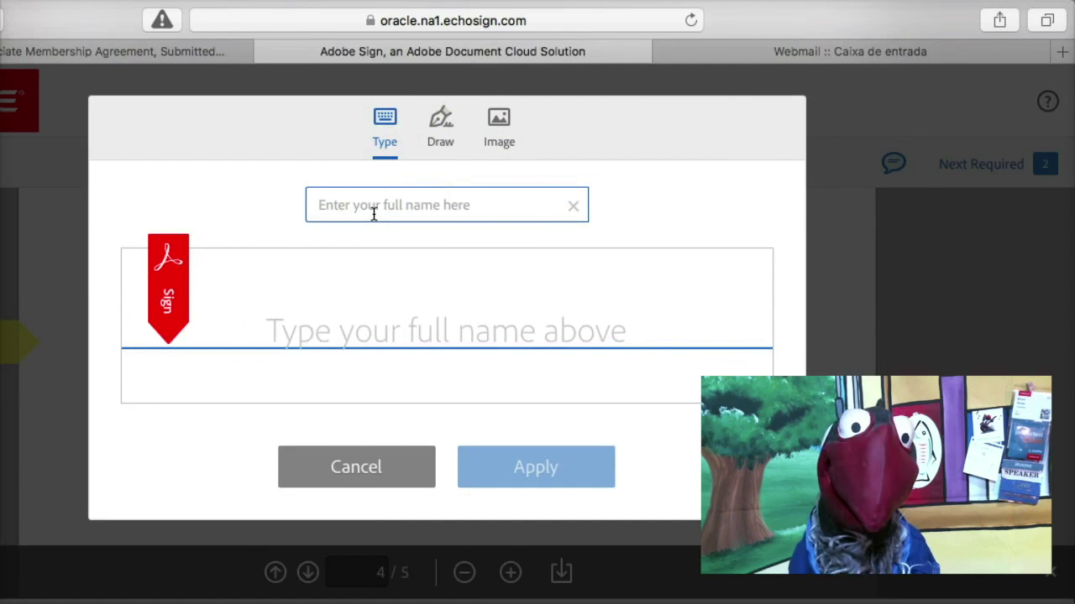
{"action": "type", "text": "Juggy"}
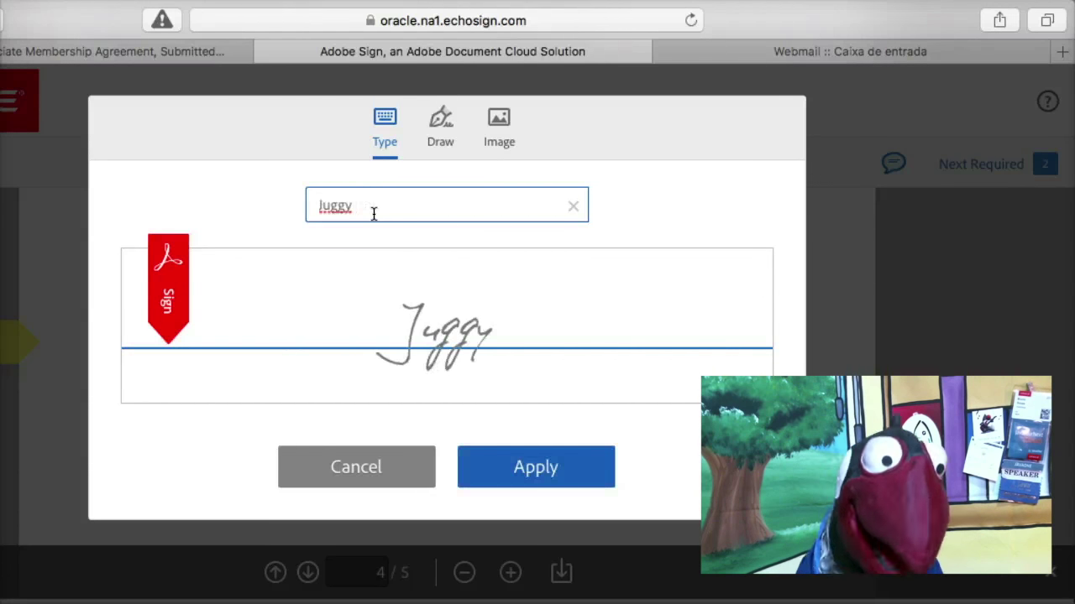
{"action": "type", "text": " J"}
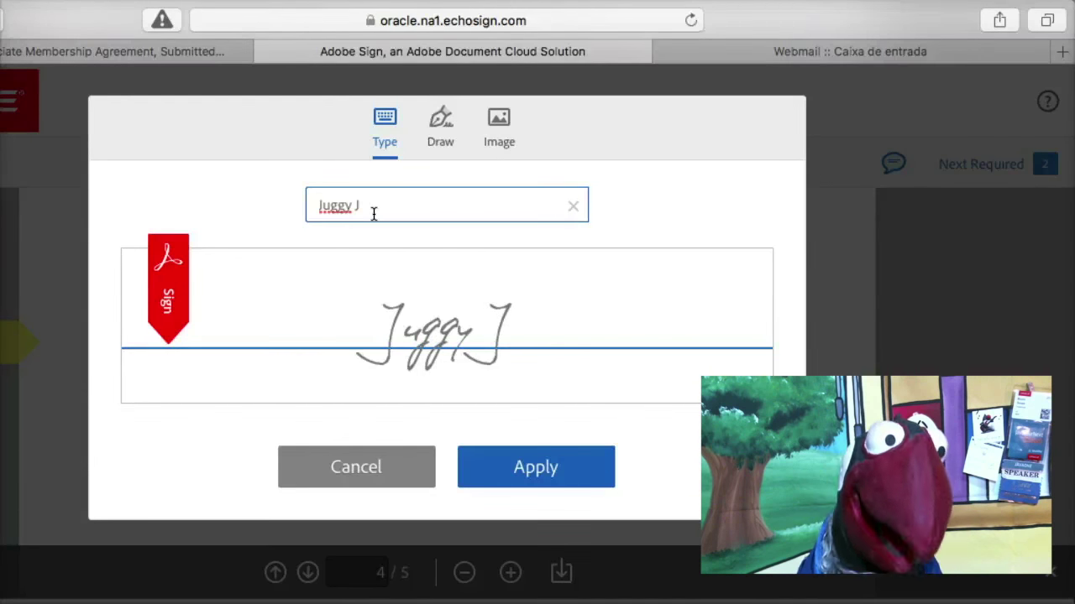
{"action": "type", "text": "ava Finch"}
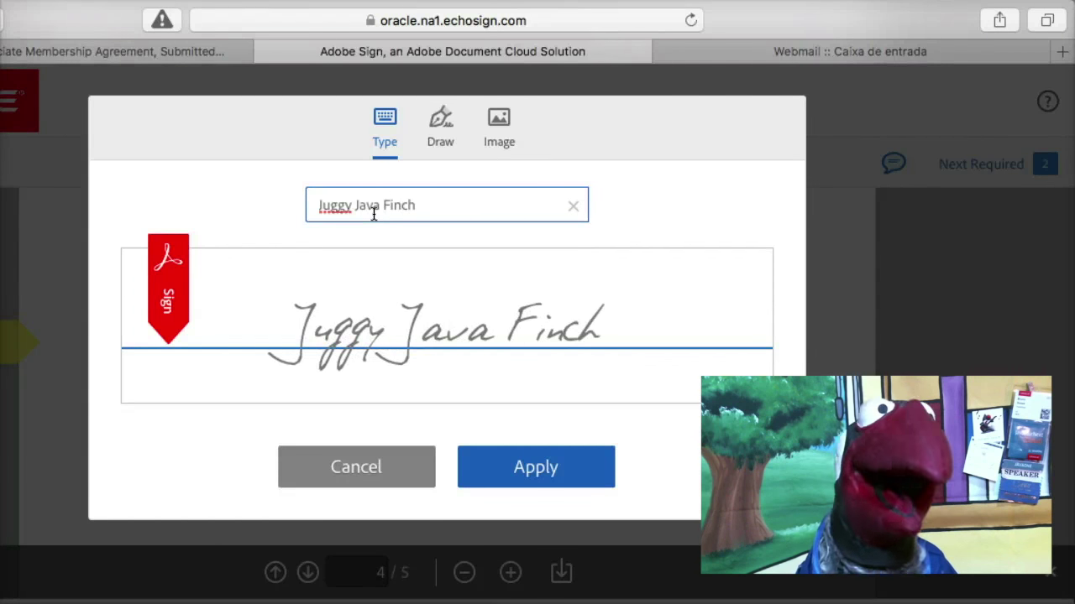
{"action": "left_click", "coordinate": [531, 476]}
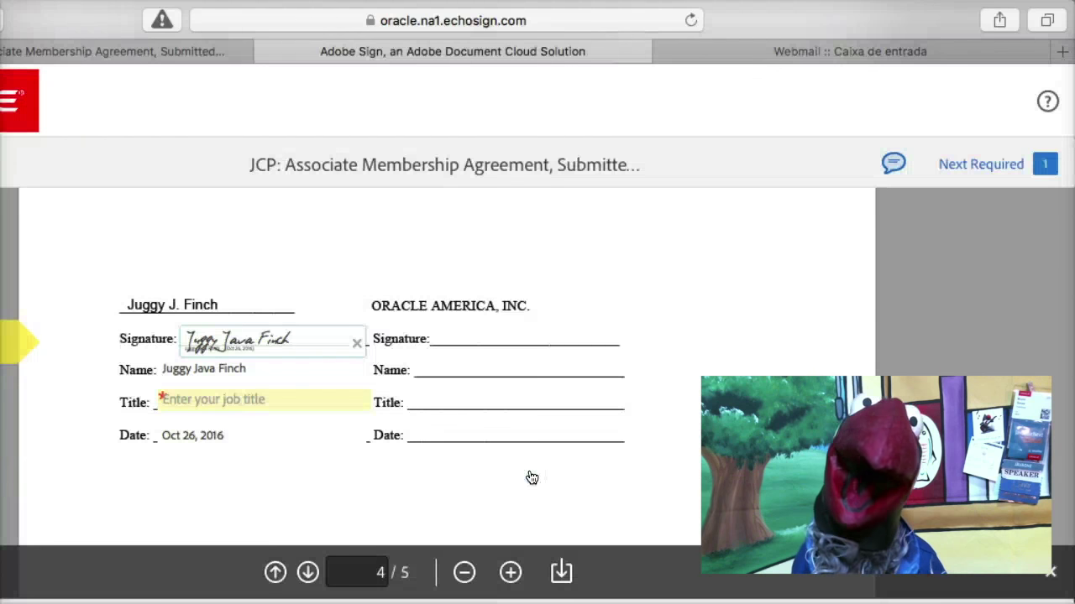
Enter 'Java Developer' as the Title and submit the signed agreement
{"action": "left_click", "coordinate": [262, 402]}
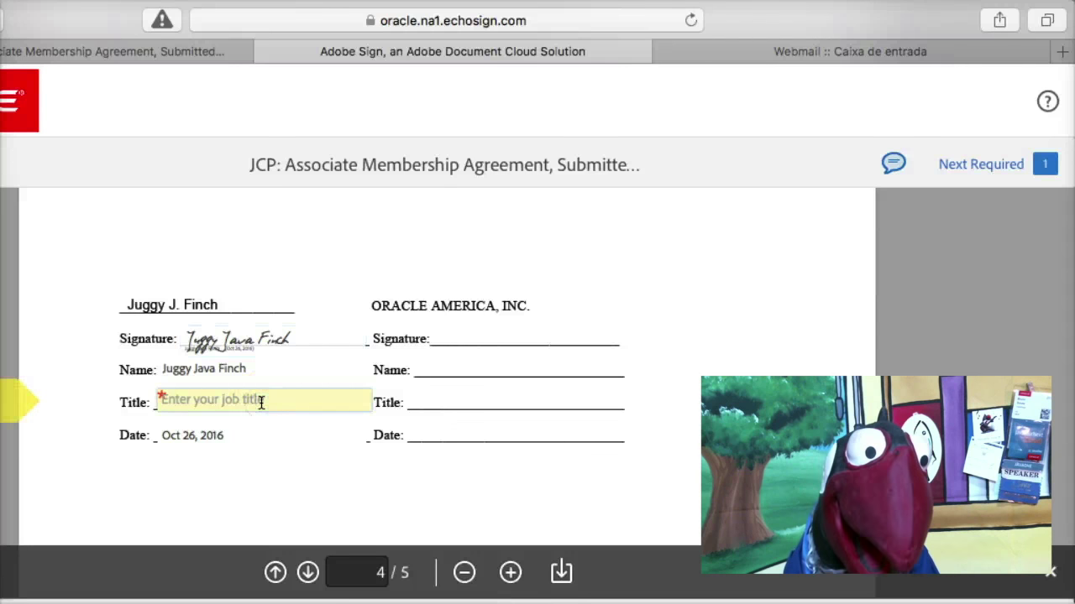
{"action": "type", "text": "Java "}
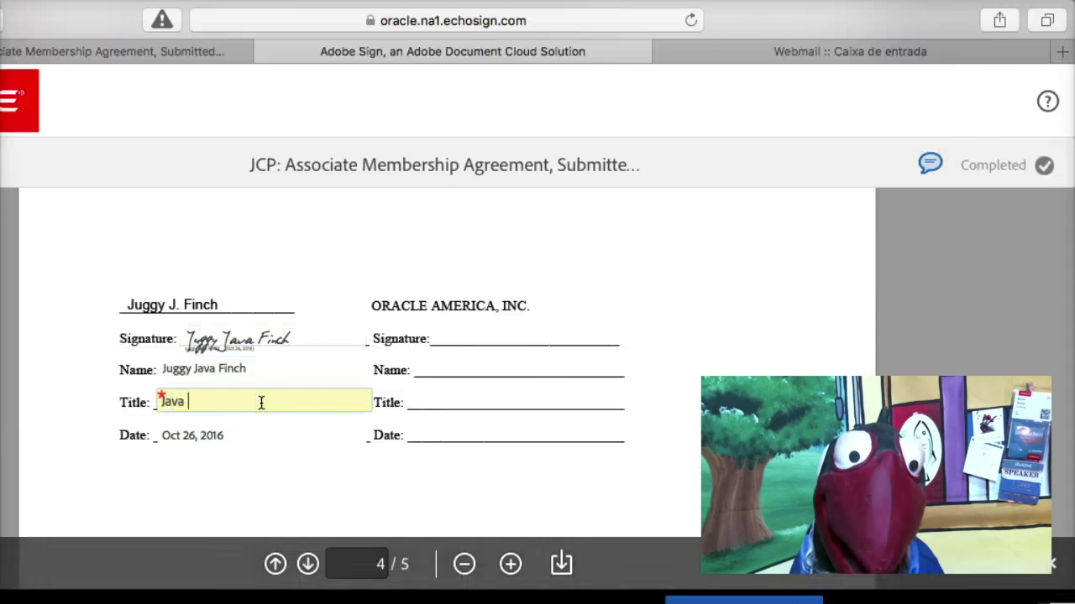
{"action": "type", "text": "Developer"}
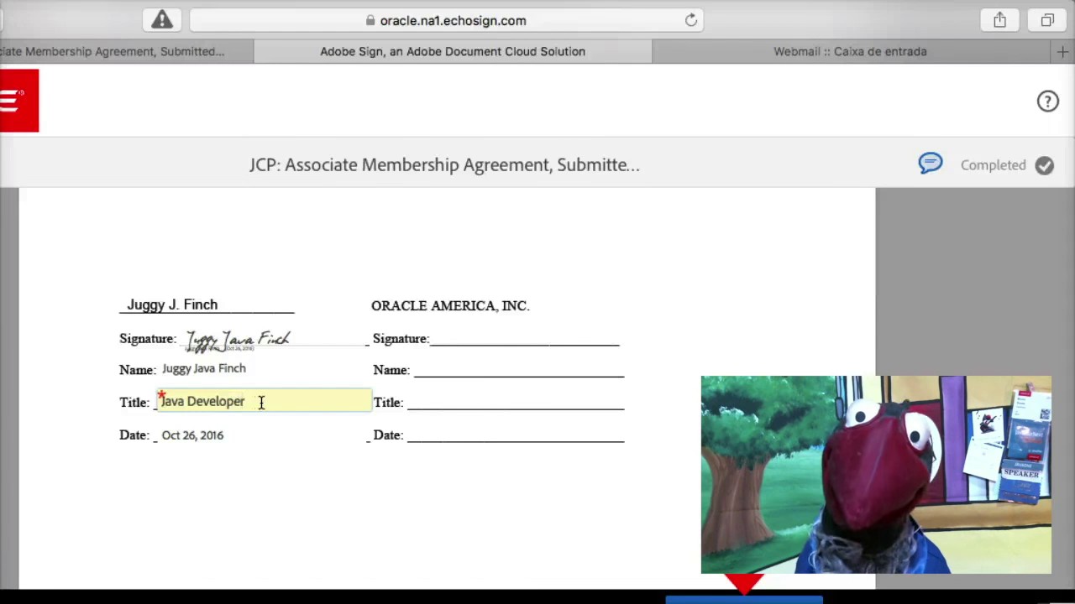
{"action": "left_click", "coordinate": [562, 485]}
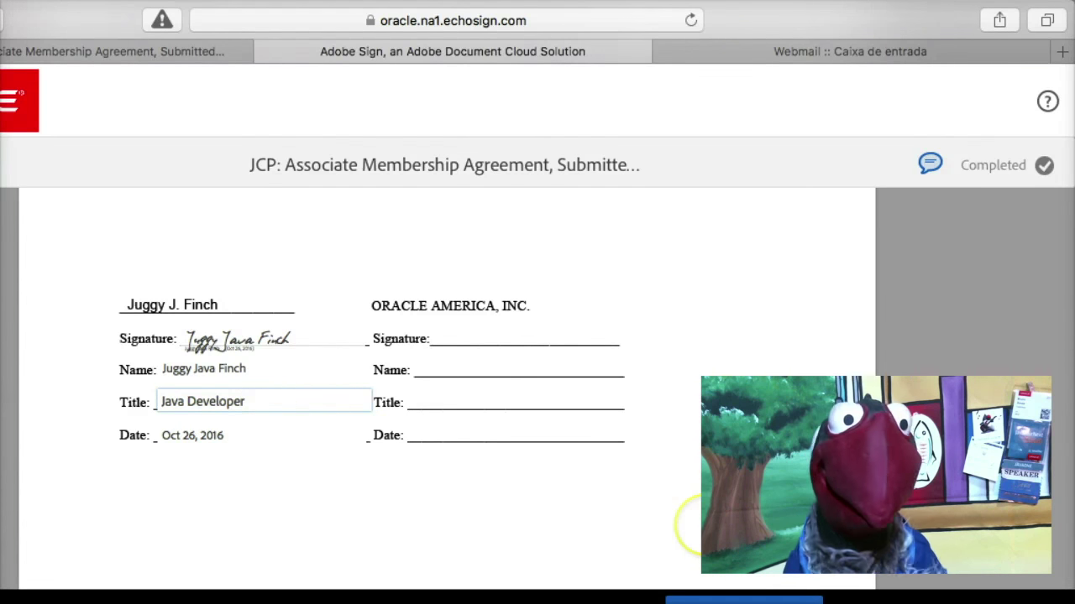
{"action": "left_click", "coordinate": [718, 598]}
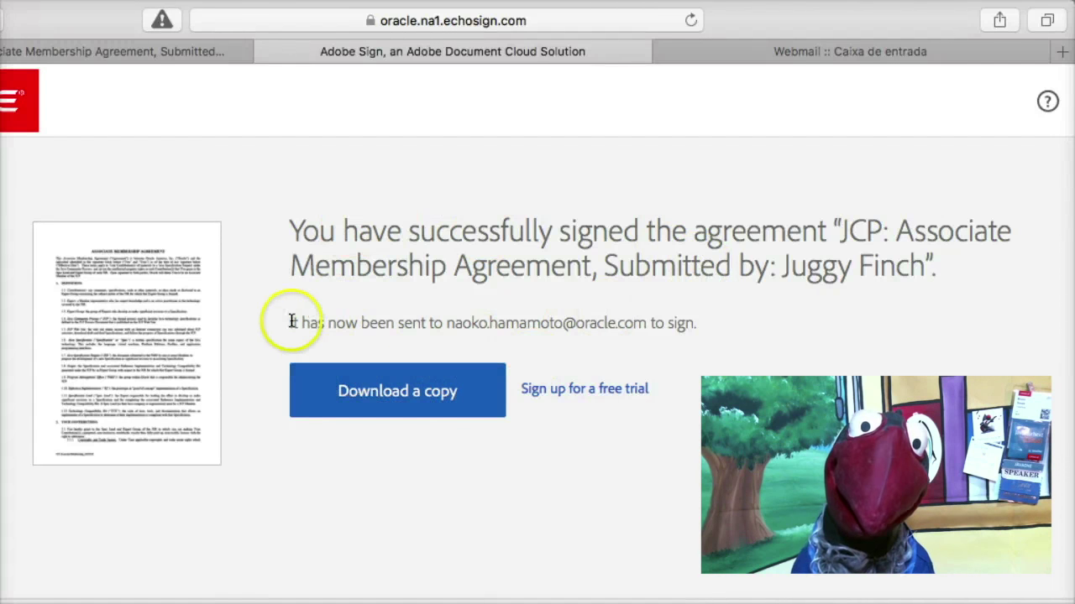
Highlight the confirmation sentence saying the agreement was sent on for countersignature
{"action": "left_click_drag", "start_coordinate": [282, 325], "coordinate": [623, 351]}
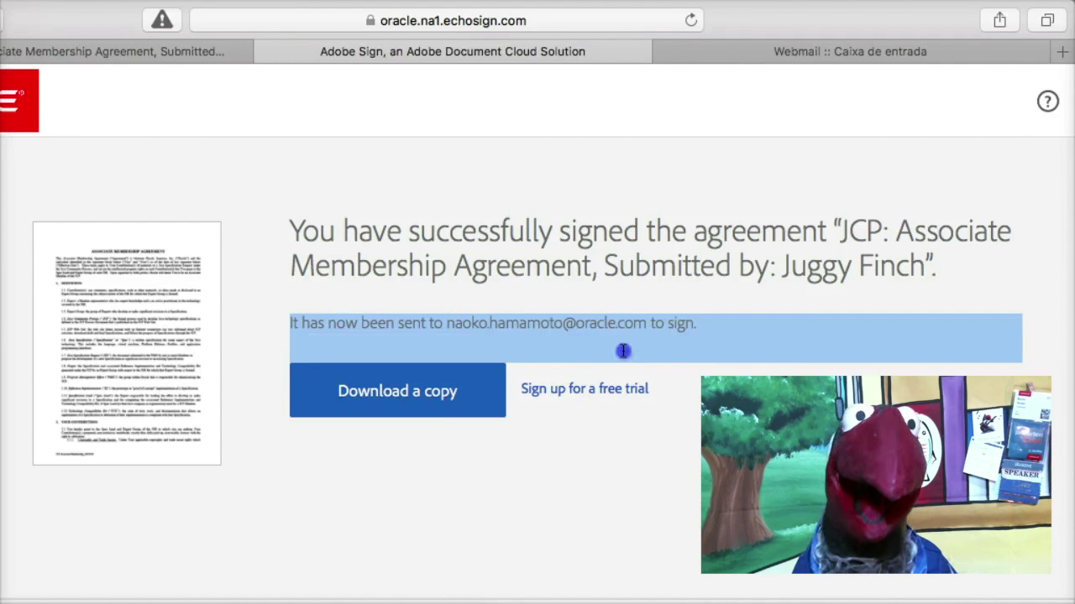
{"action": "left_click_drag", "start_coordinate": [703, 340], "coordinate": [706, 328]}
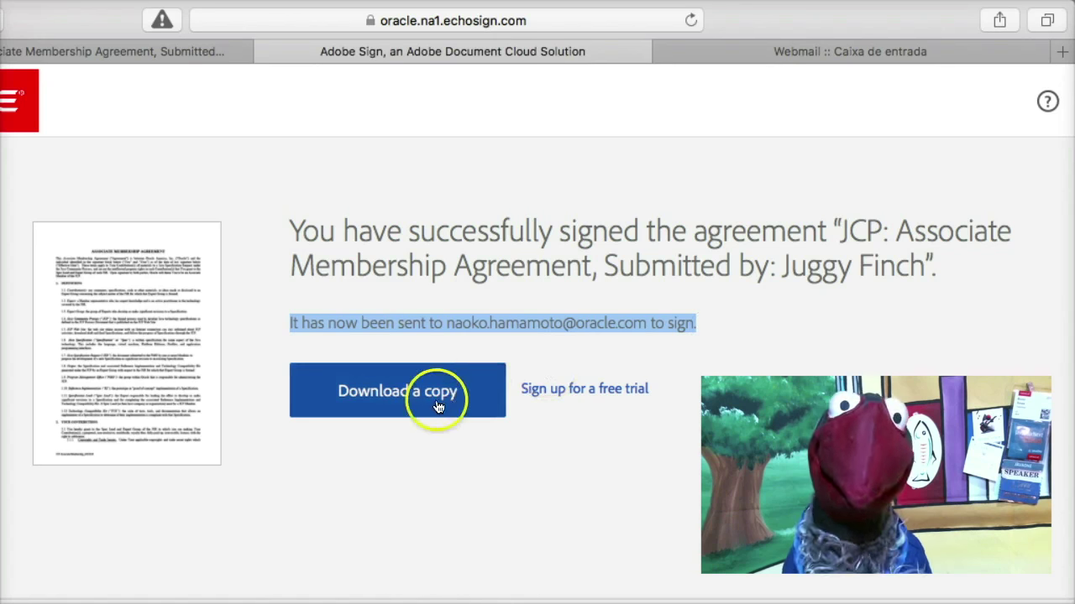